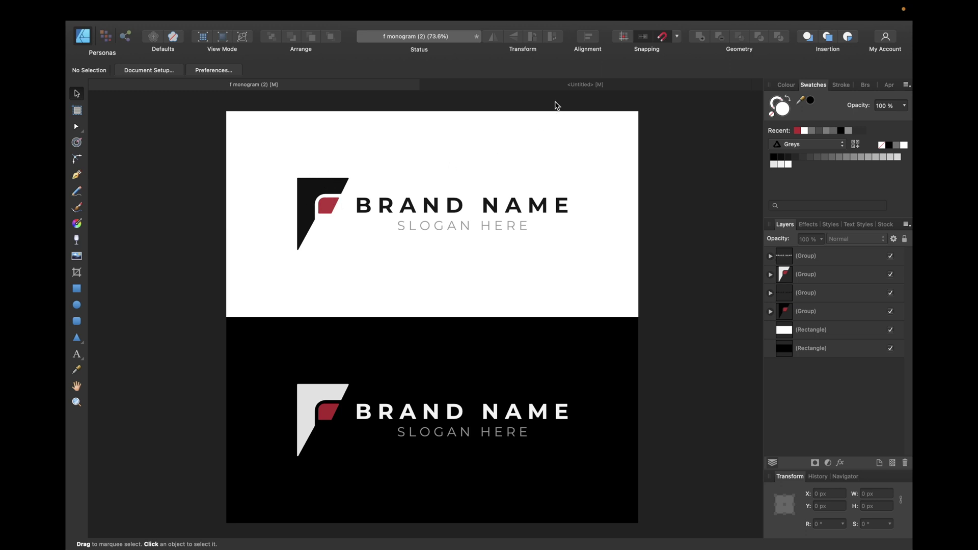
Step: In the untitled document, type a capital F as artistic text on the artboard
click(527, 86)
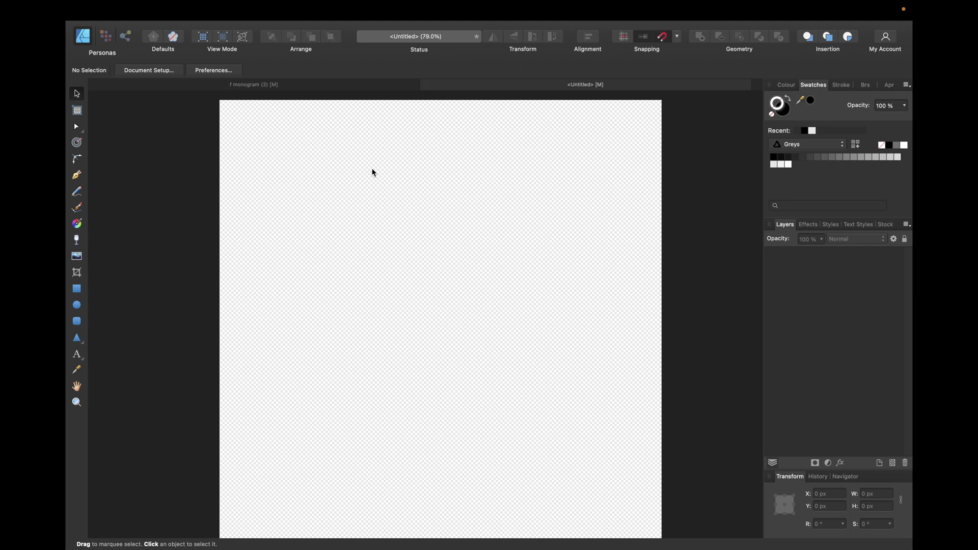
scroll(374, 173, down, 2)
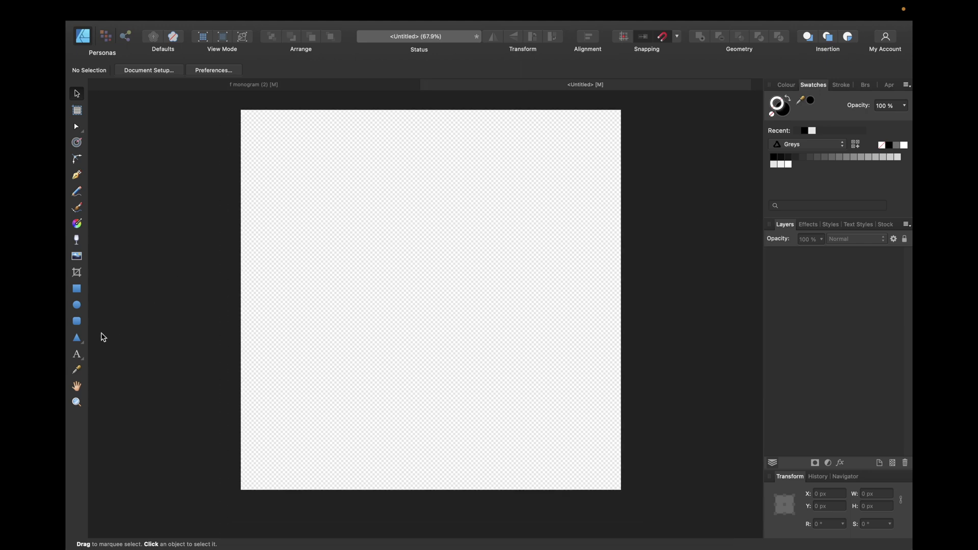
click(79, 355)
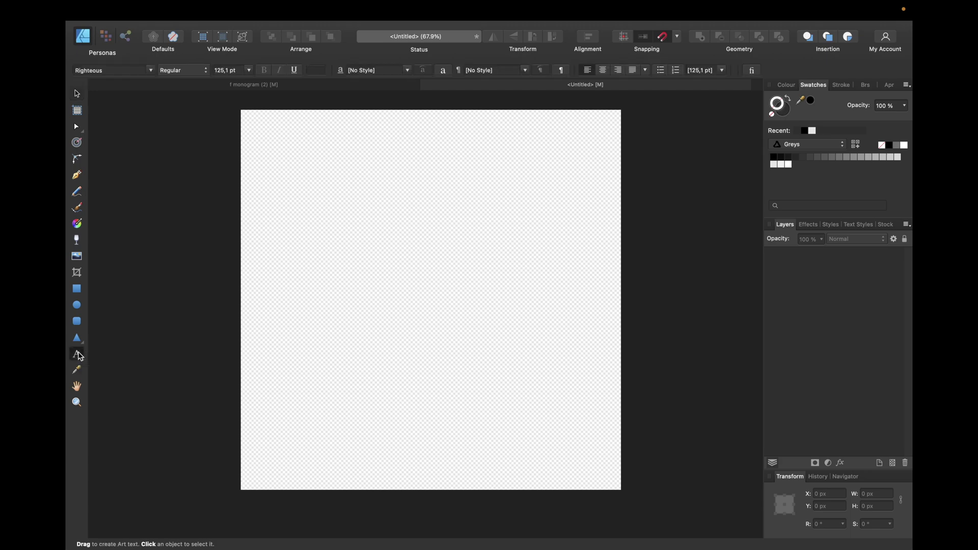
click(420, 258)
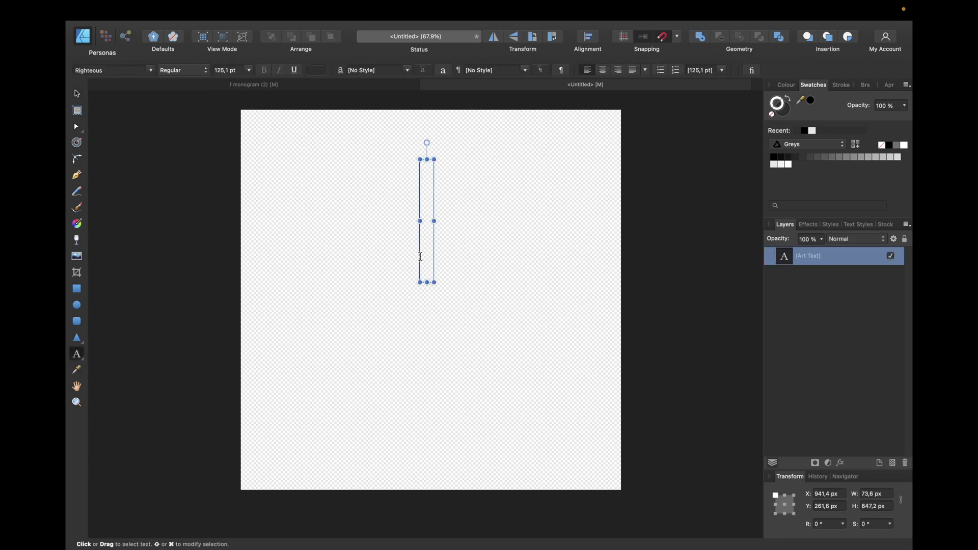
text(F)
Step: Keep the F set in the Righteous font at 125.1 pt and deselect it
key(super+a)
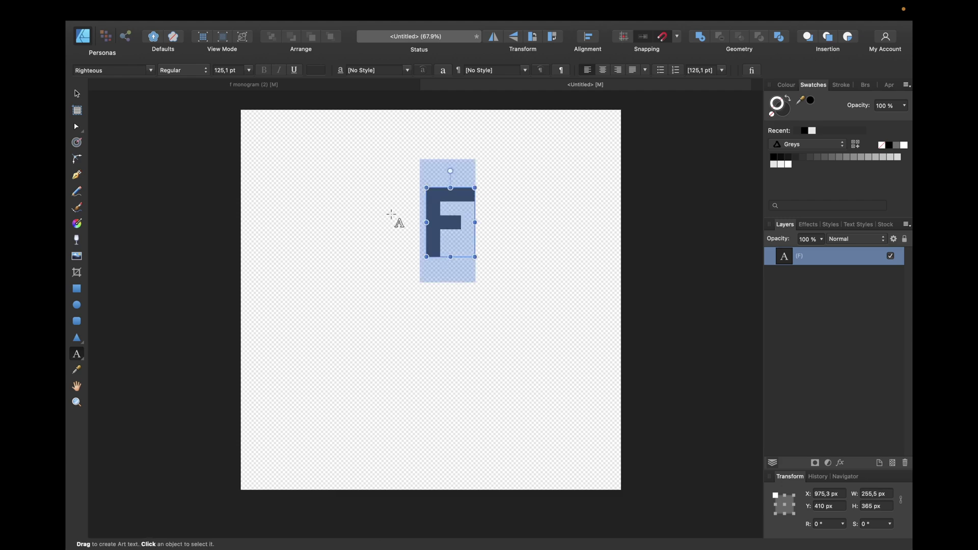
click(150, 70)
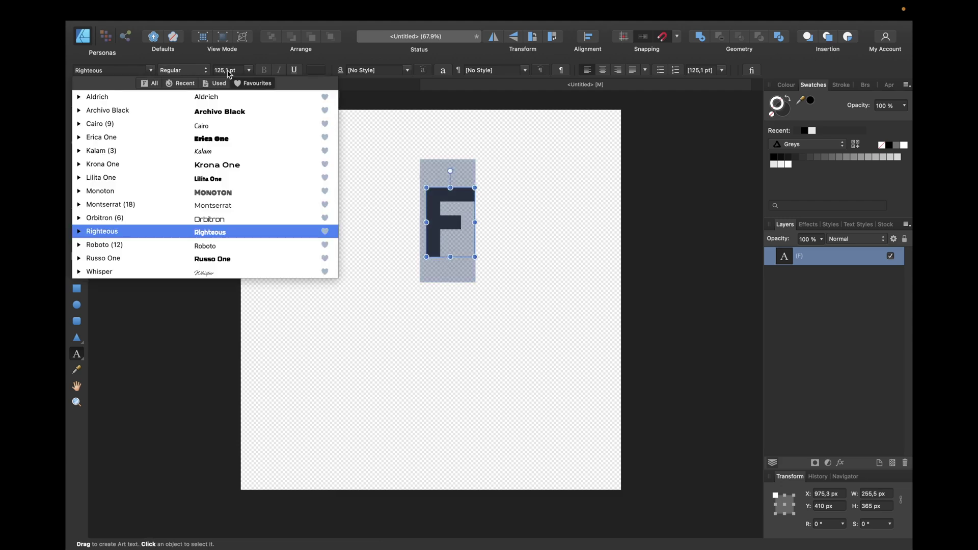
click(212, 228)
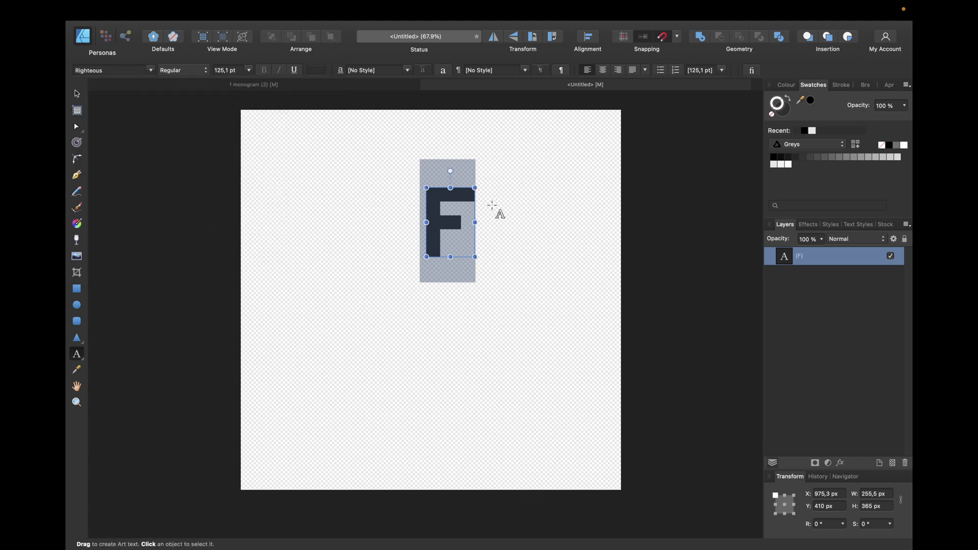
key(Escape)
scroll(442, 205, up, 5)
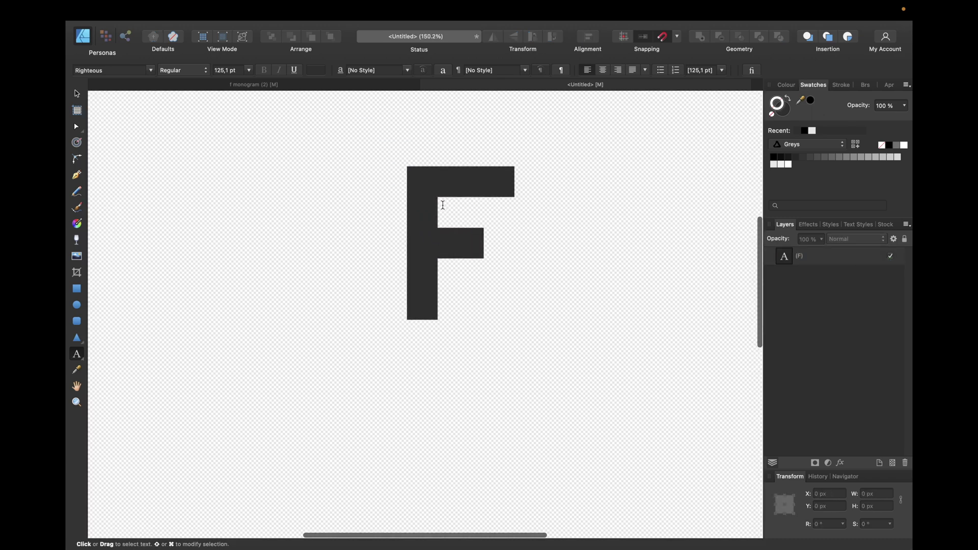
scroll(442, 205, down, 3)
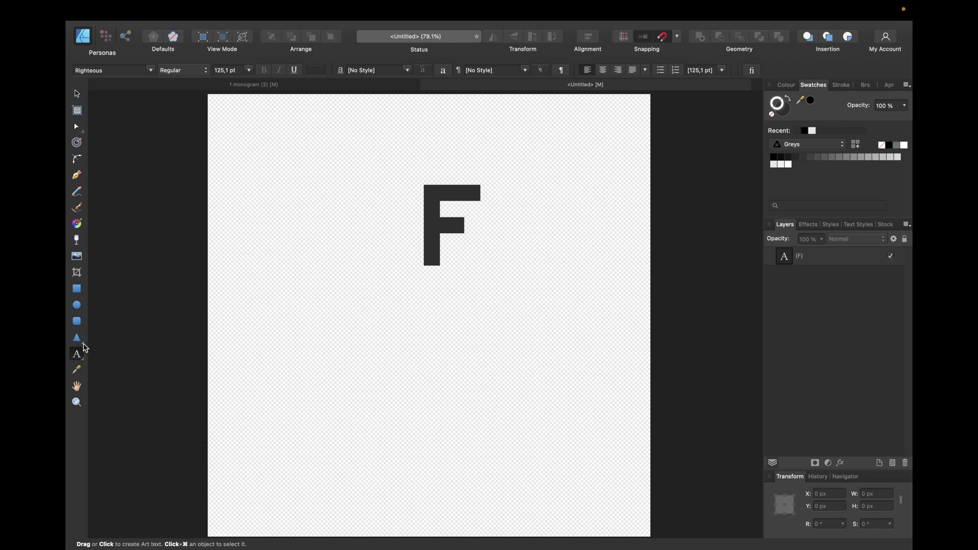
Step: Draw a tall black triangle beside the F, with its top point at 0% and flipped vertically
drag(82, 343, 109, 312)
drag(329, 211, 410, 449)
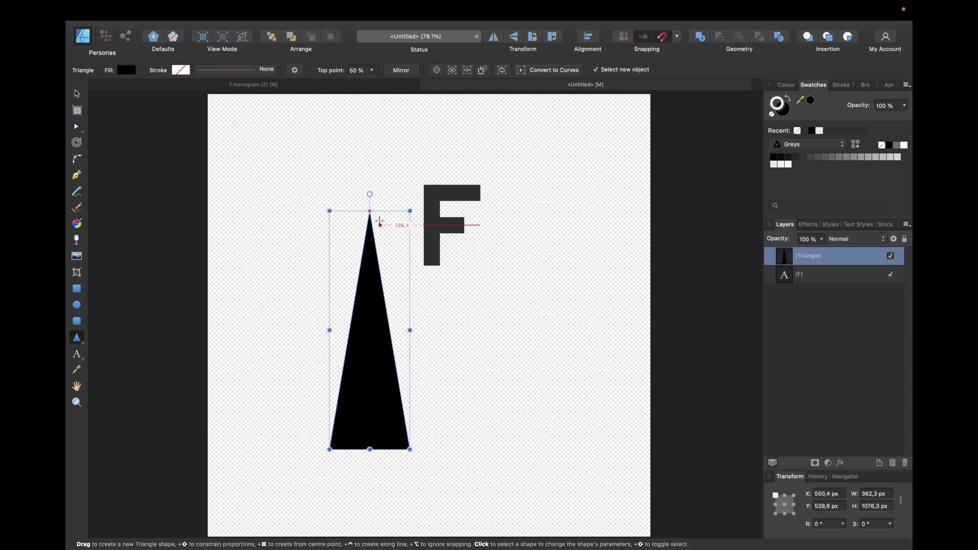
drag(370, 210, 329, 211)
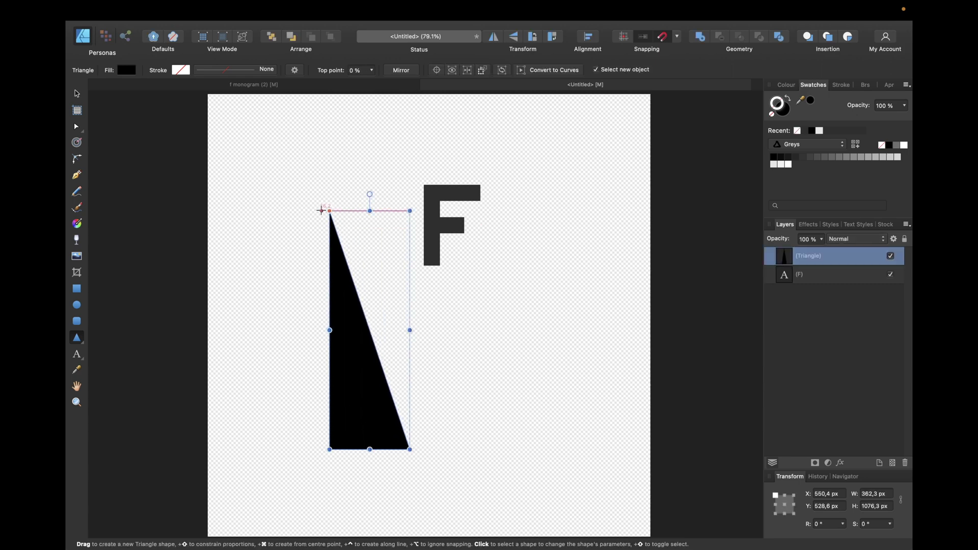
click(517, 39)
click(501, 387)
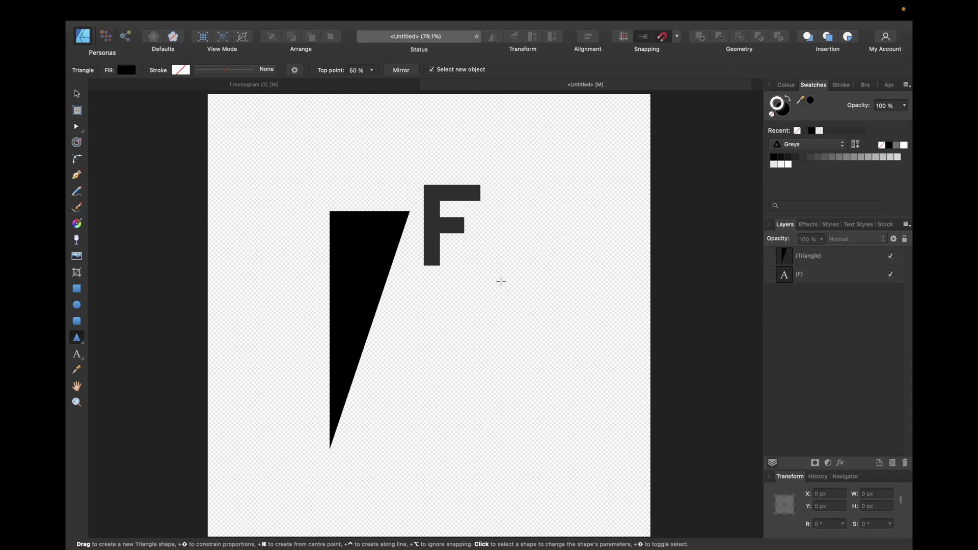
click(813, 274)
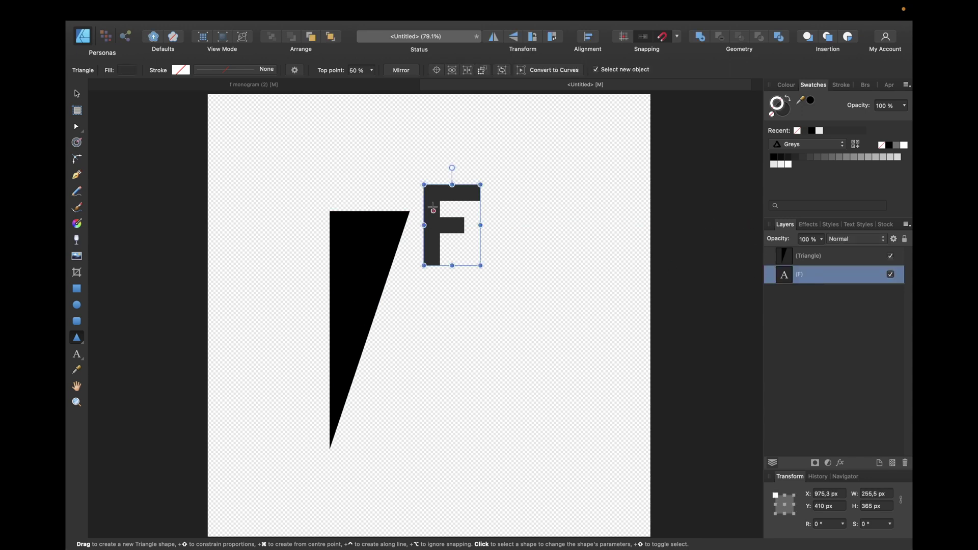
Step: Move the F onto the triangle's top-left corner and stack it above the triangle
click(77, 94)
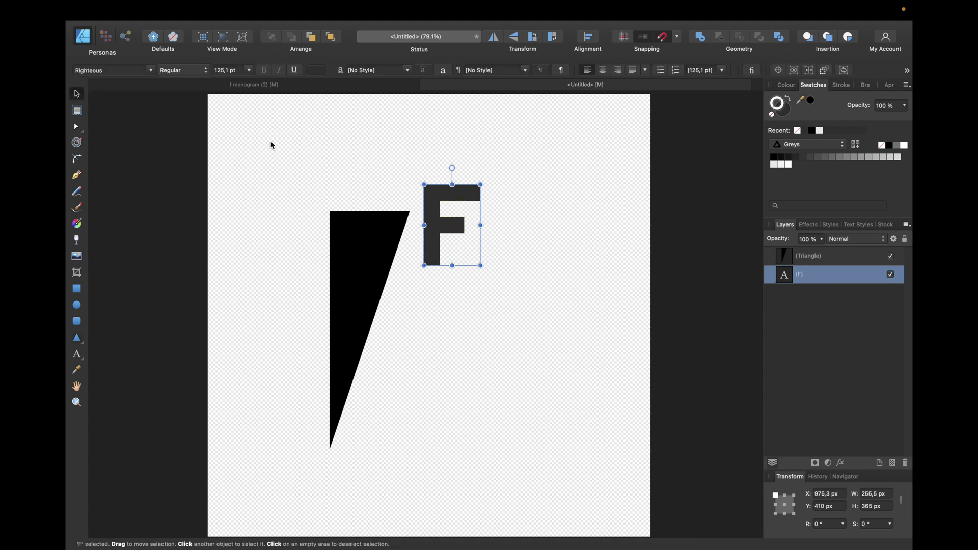
drag(441, 208, 349, 227)
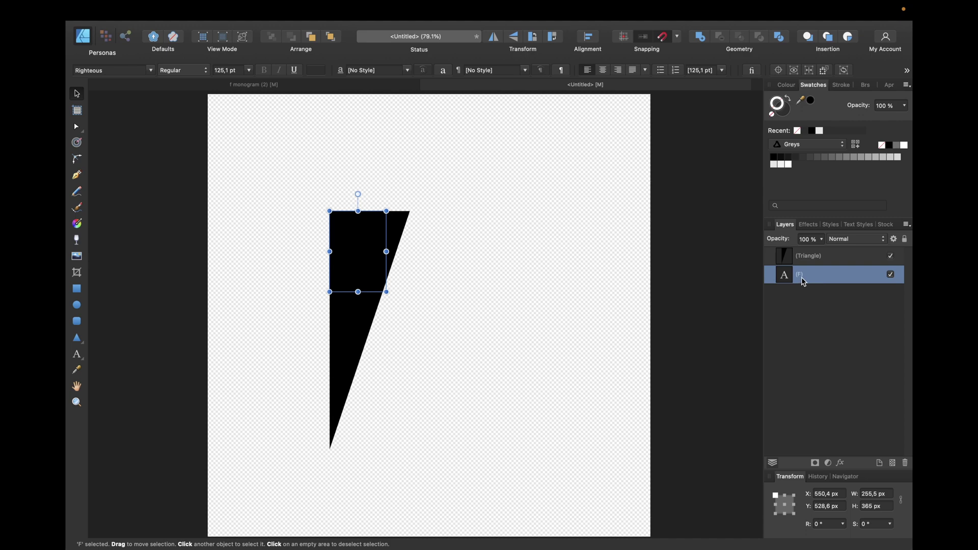
drag(803, 282, 803, 255)
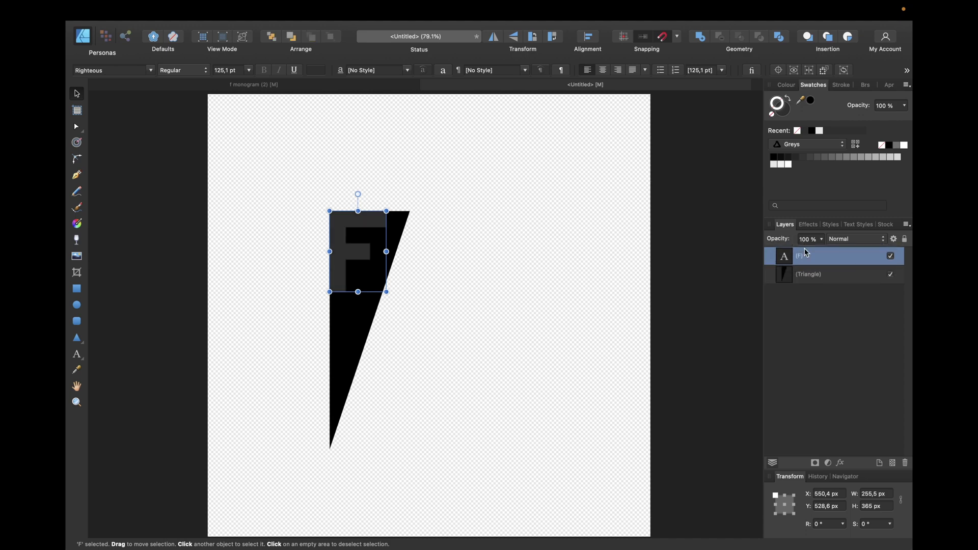
Step: Fill the F with grey and enlarge it to 169.4 pt across the triangle's top
click(839, 157)
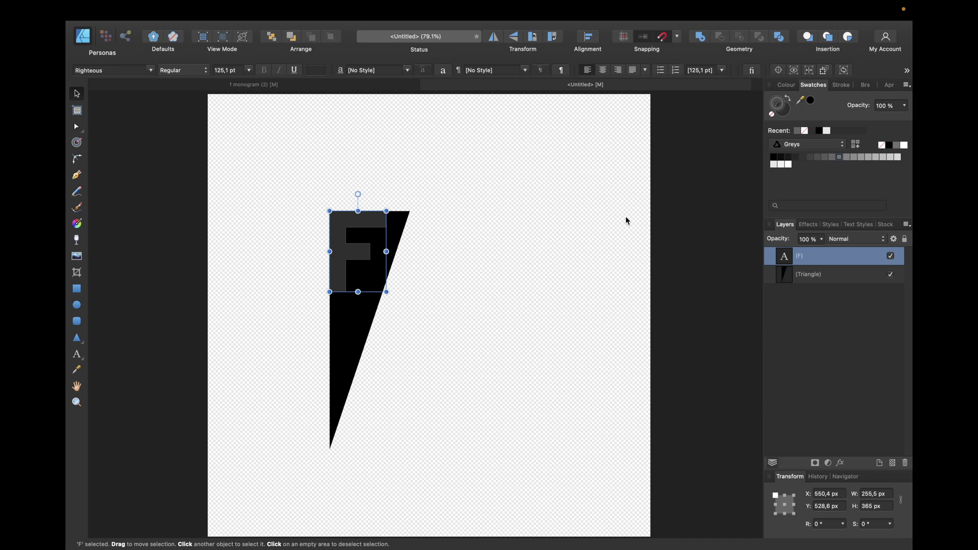
key(super+z)
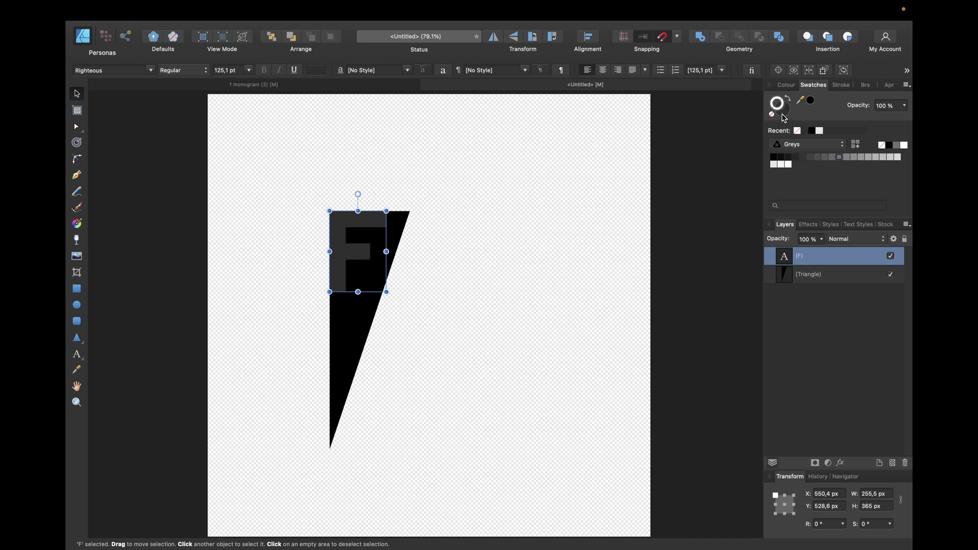
click(839, 157)
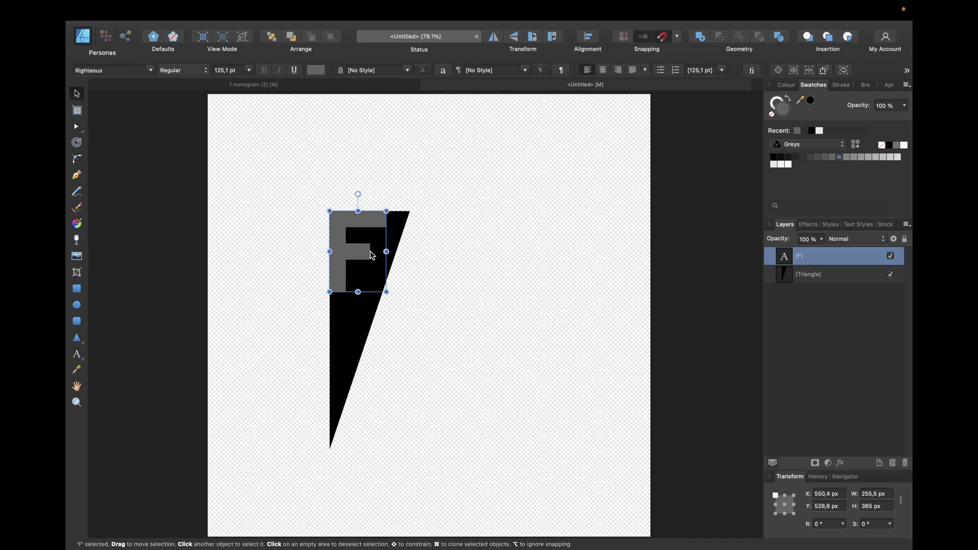
drag(386, 291, 413, 323)
click(473, 271)
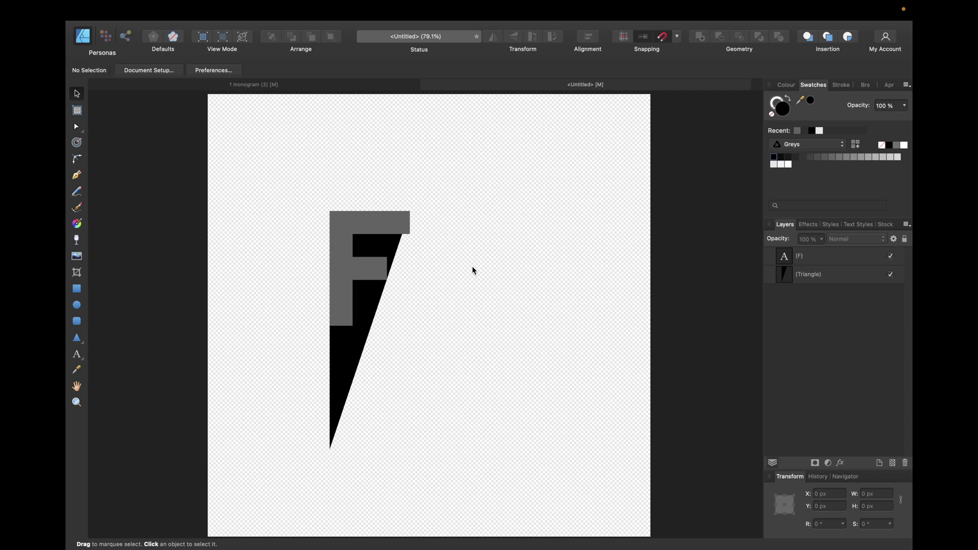
click(676, 36)
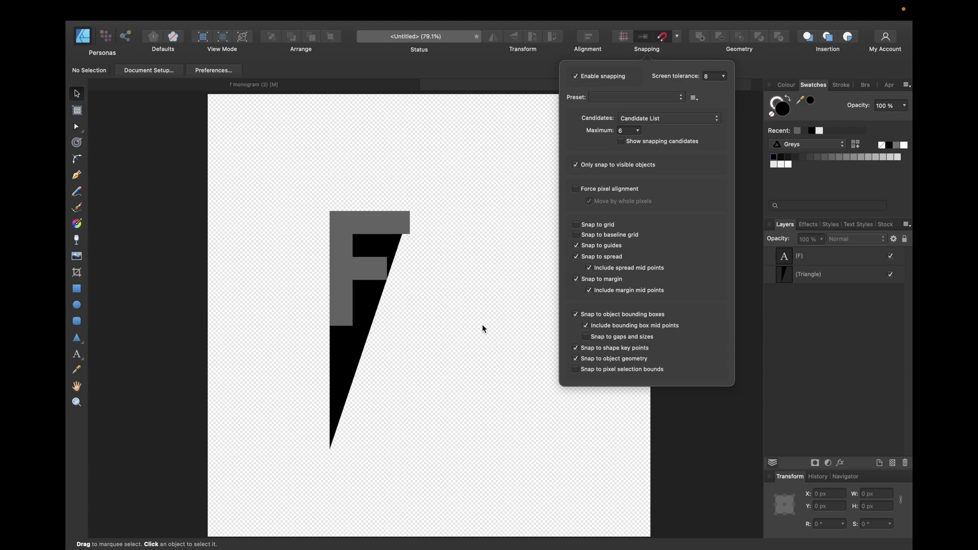
click(429, 272)
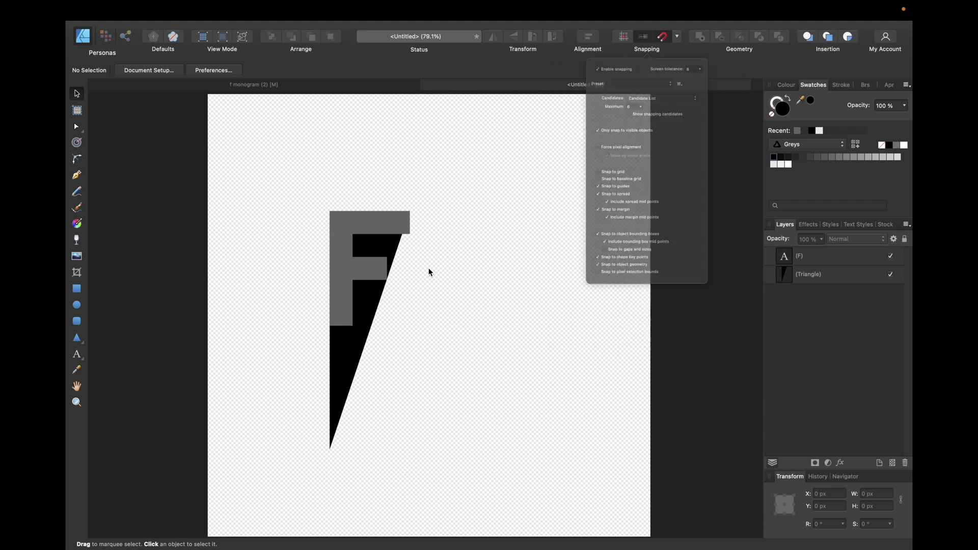
scroll(354, 238, up, 5)
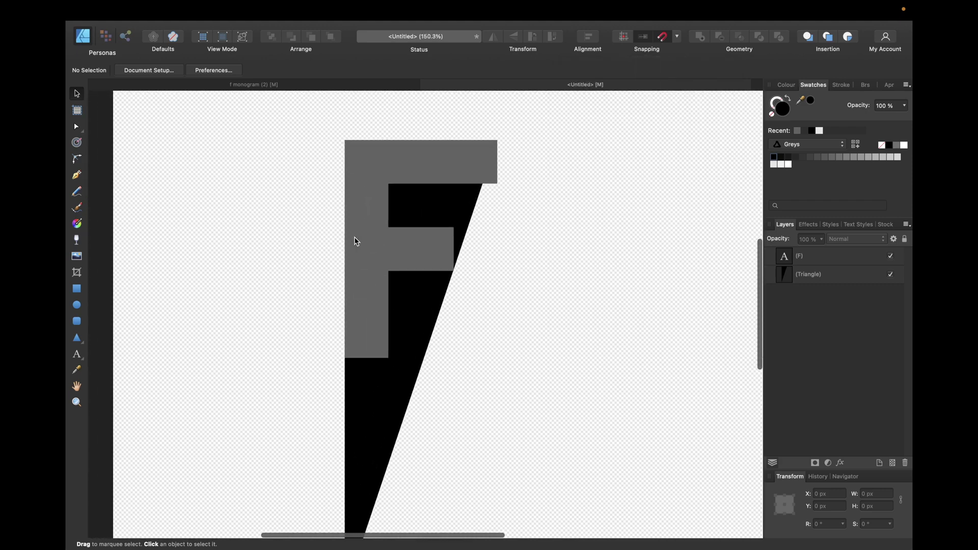
Step: Pen-trace the F's top arms, placing nodes at its corners and down the triangle's slanted edge
scroll(356, 241, left, 3)
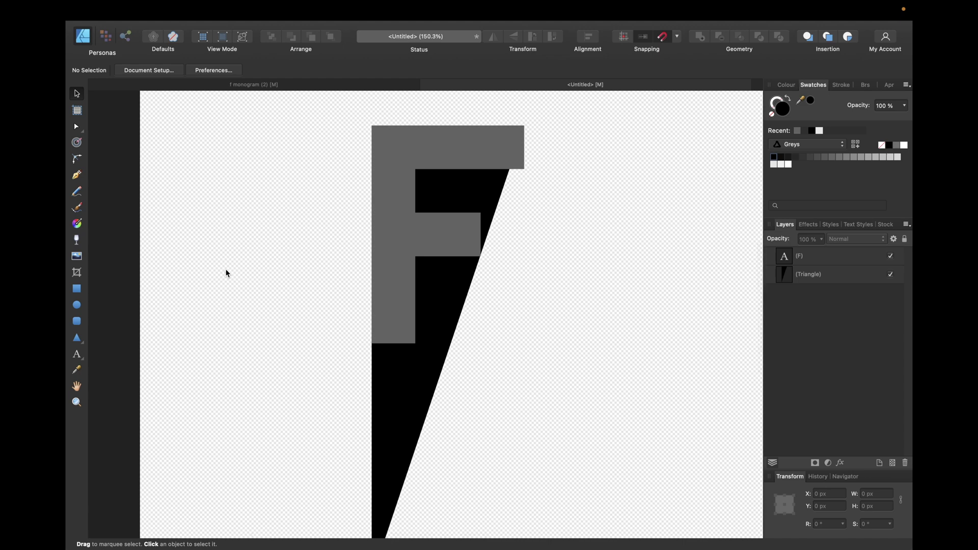
click(77, 177)
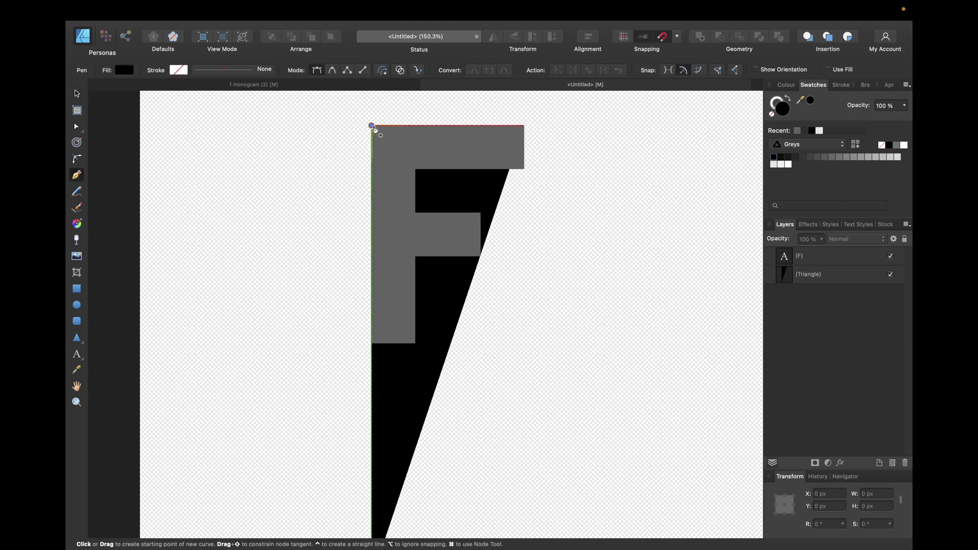
click(374, 129)
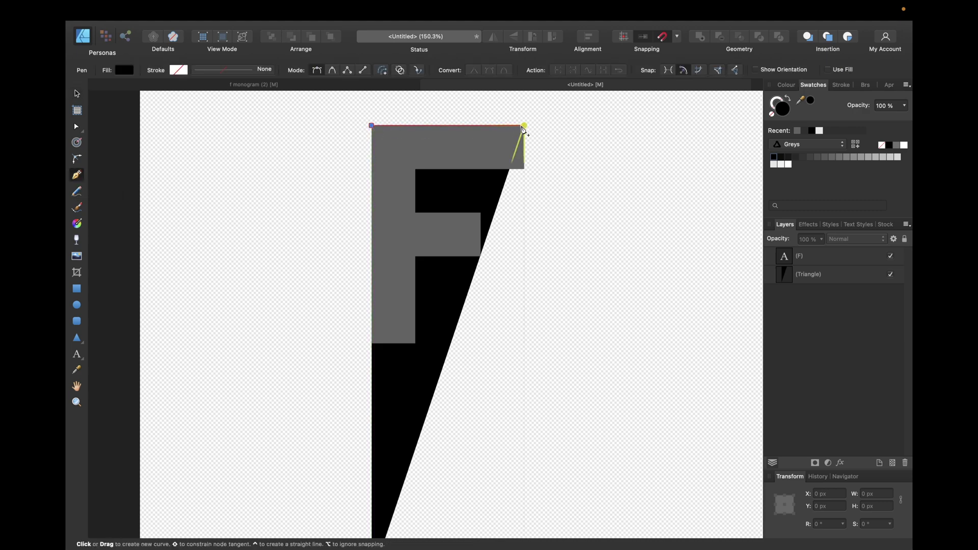
click(524, 126)
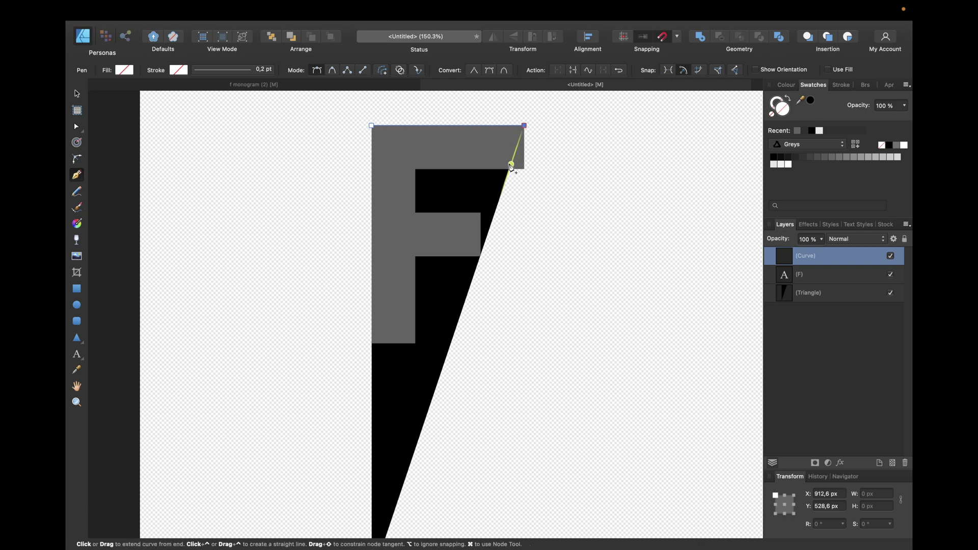
click(509, 170)
click(415, 169)
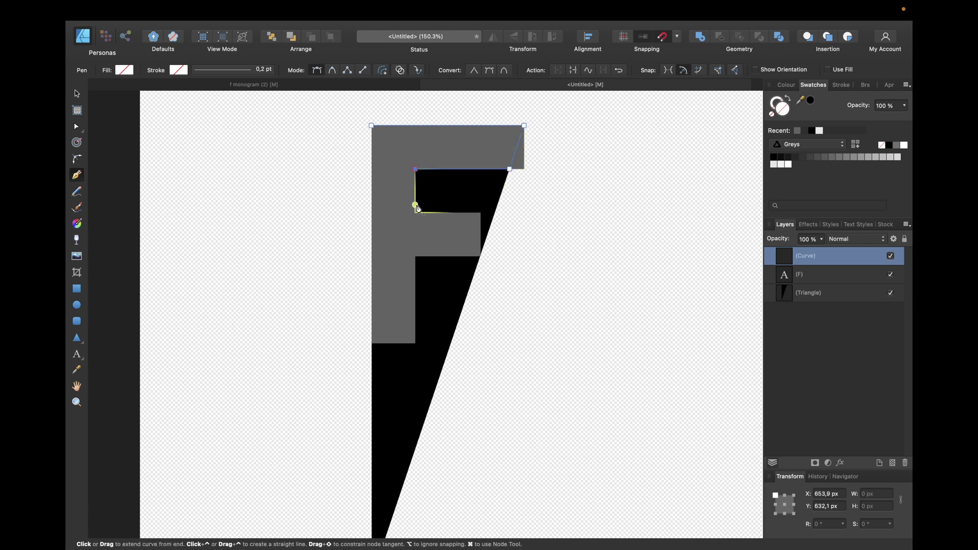
click(415, 213)
click(494, 213)
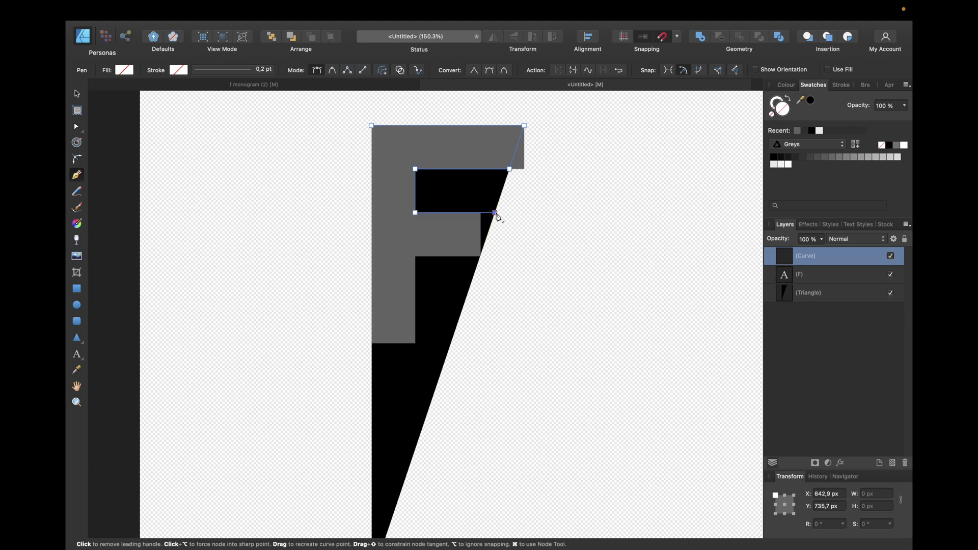
click(481, 256)
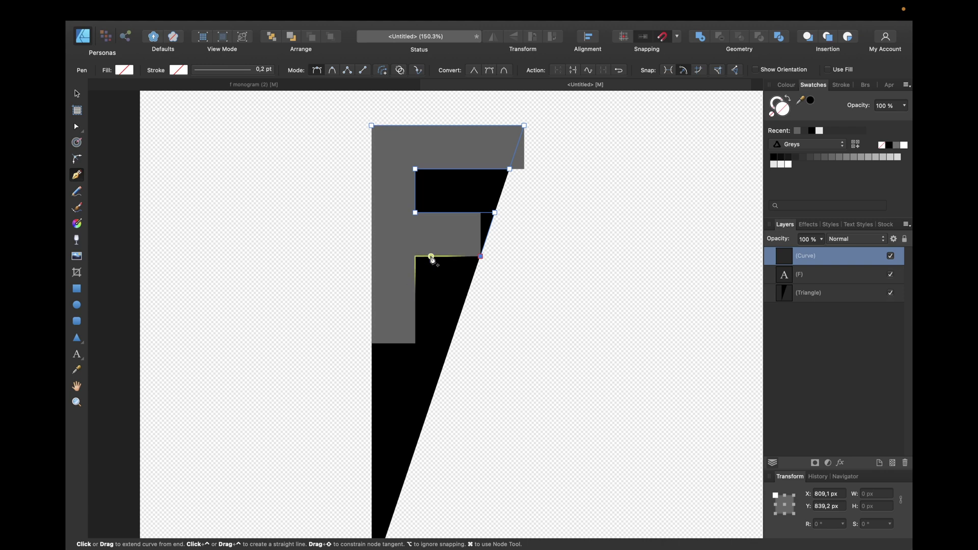
click(79, 290)
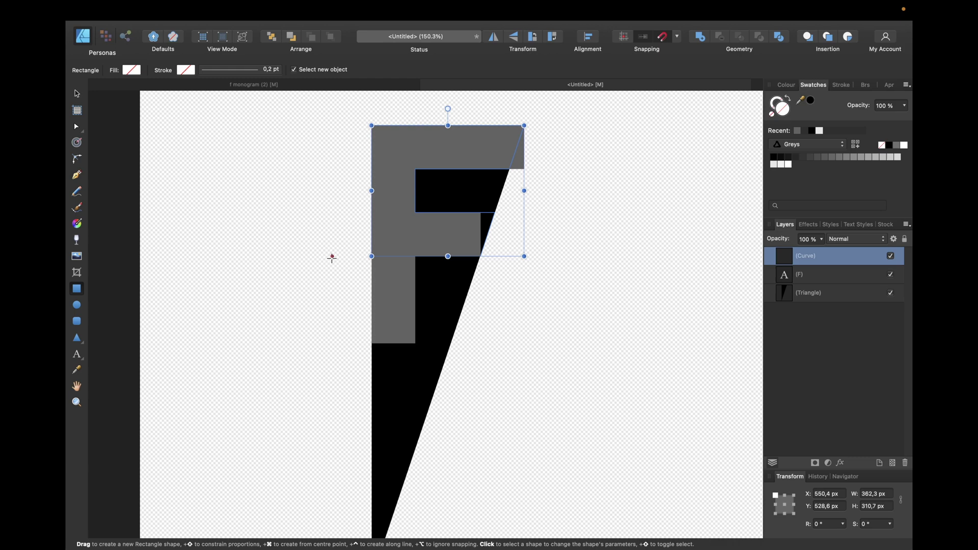
Step: Draw a black rectangle from the F's inner corner, then delete it, keeping the traced curve
click(359, 256)
drag(415, 256, 591, 324)
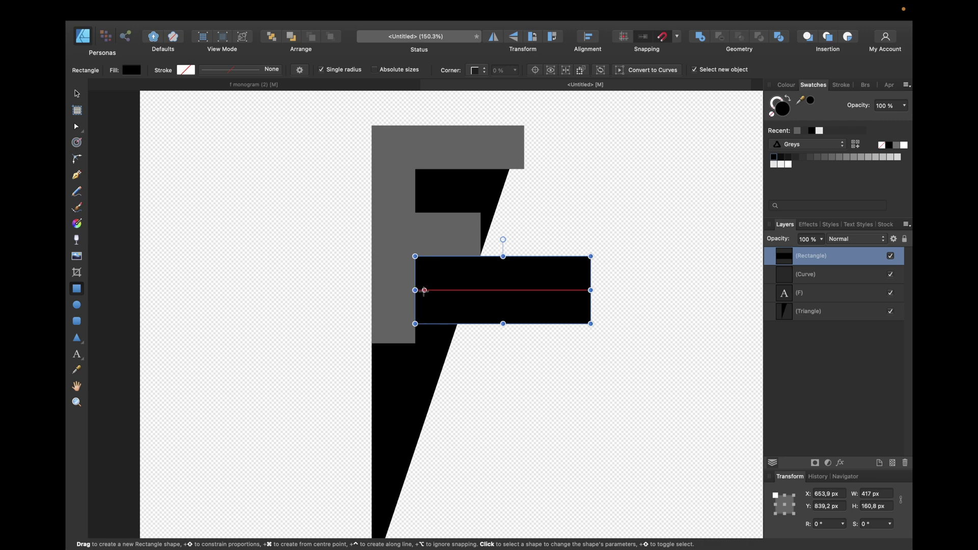
key(Delete)
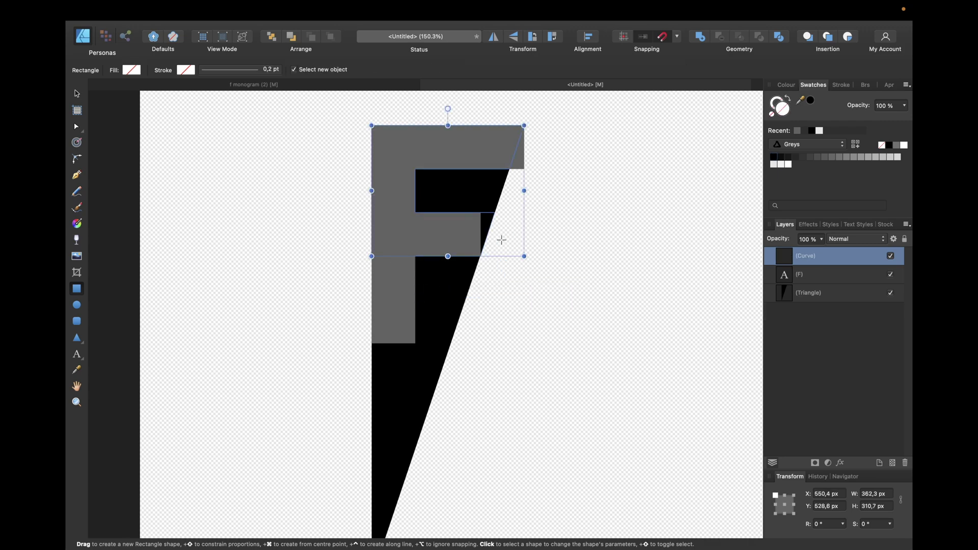
Step: Pen-trace from the F's inner corner to its lower-left and top-left corners, then select both curves
key(p)
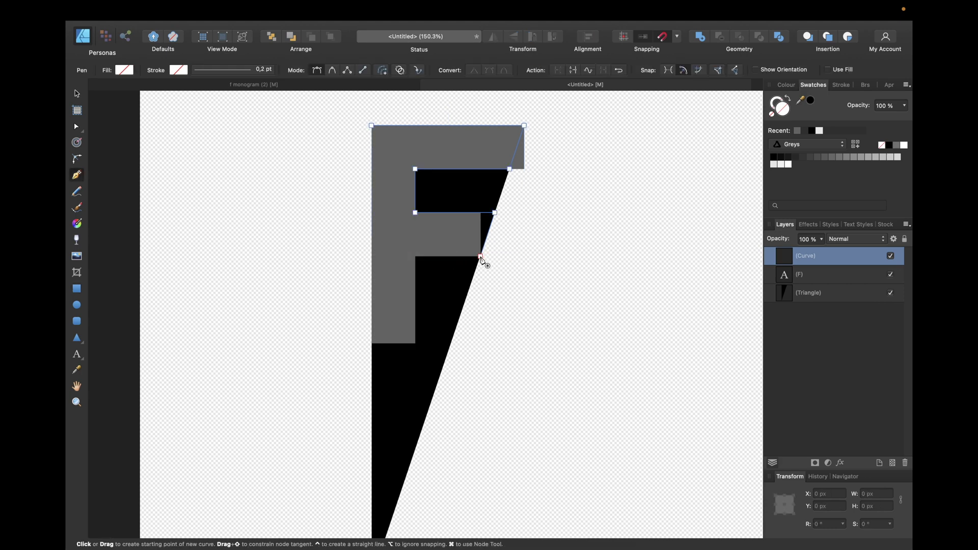
click(415, 256)
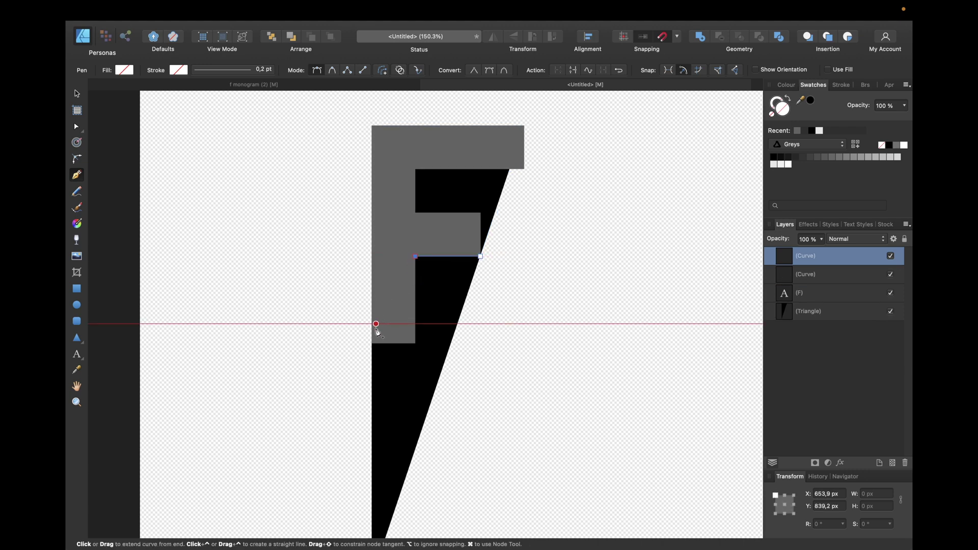
scroll(372, 344, up, 5)
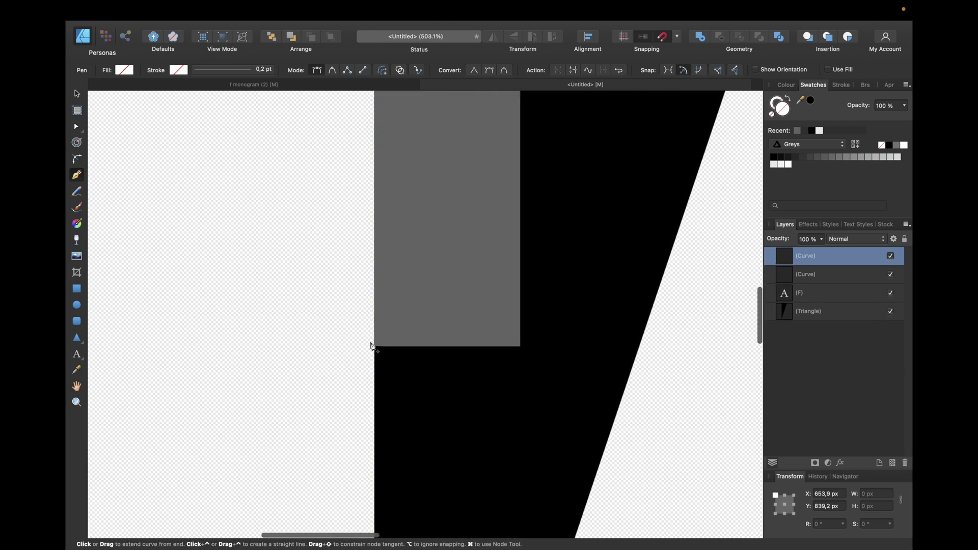
click(375, 347)
scroll(373, 349, down, 8)
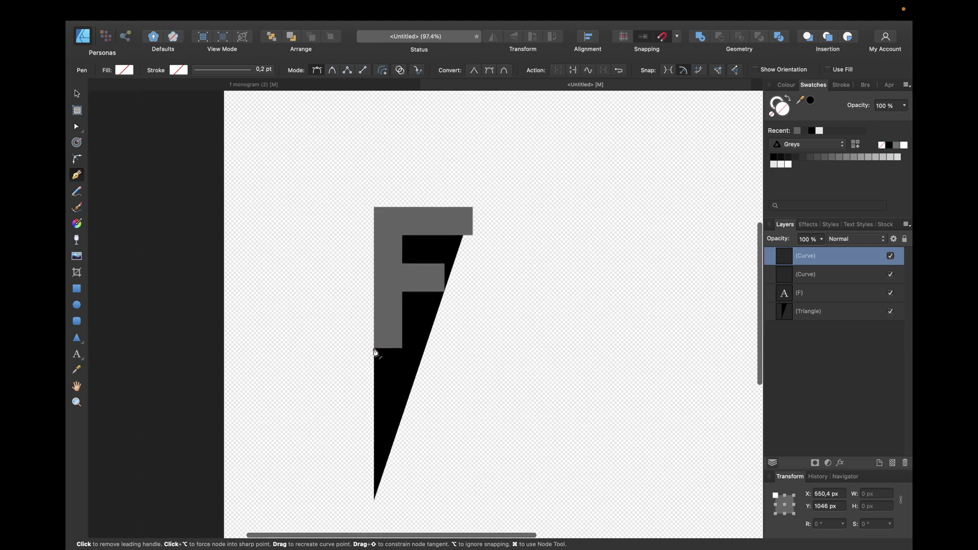
click(374, 207)
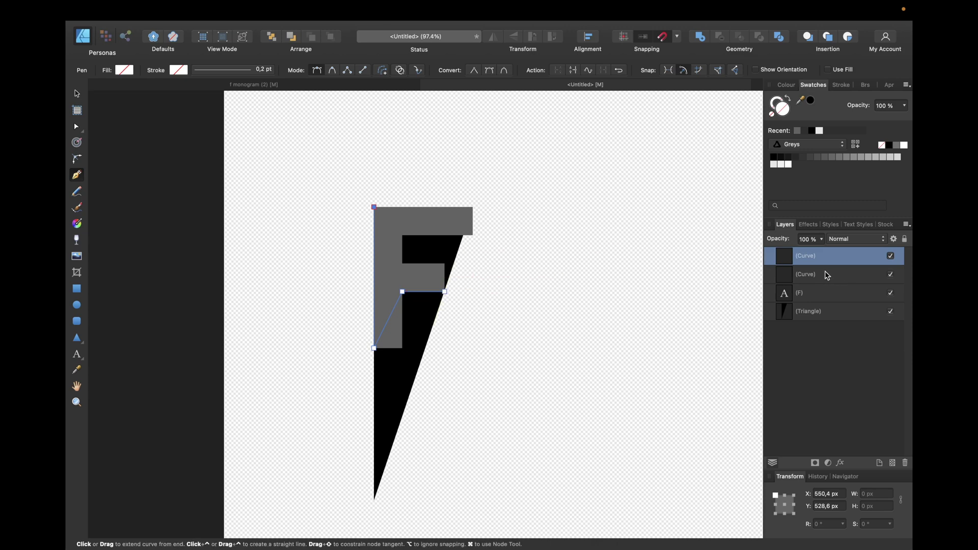
shift+click(809, 276)
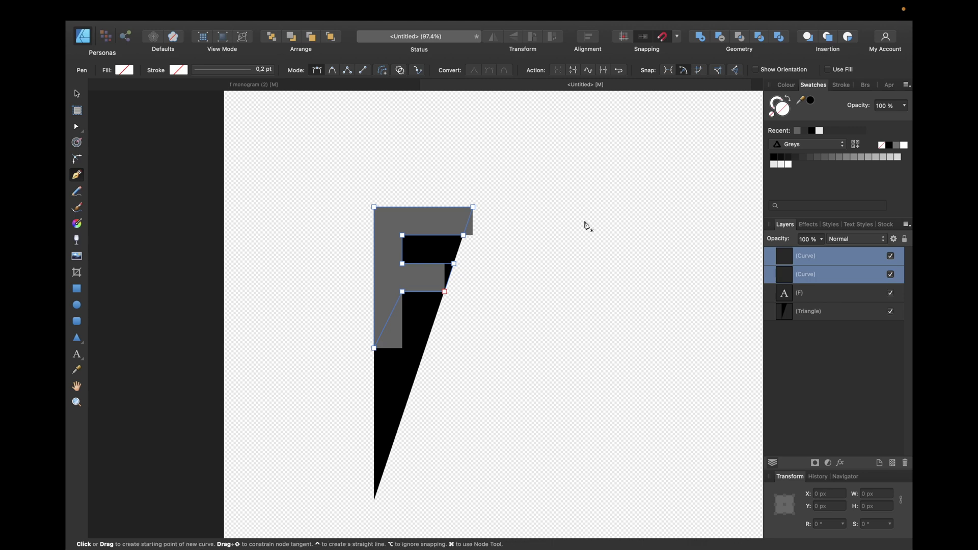
Step: Join the two traced paths into one curve, hide the F text and triangle, and fill it black
key(a)
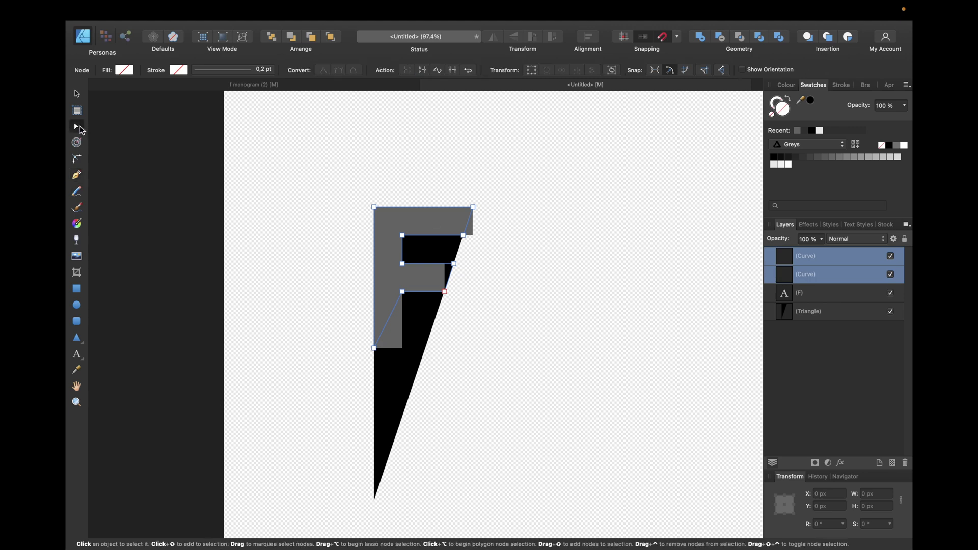
click(453, 71)
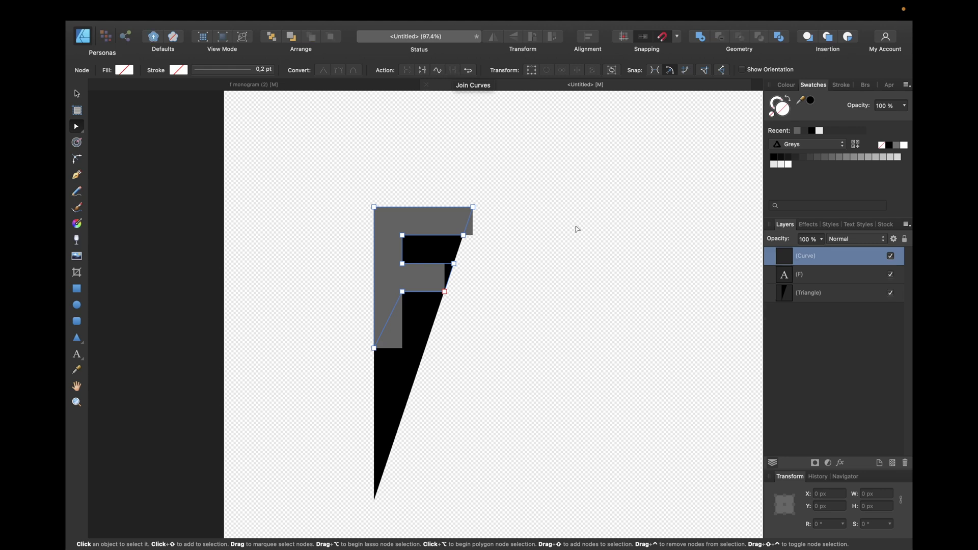
click(891, 275)
click(890, 293)
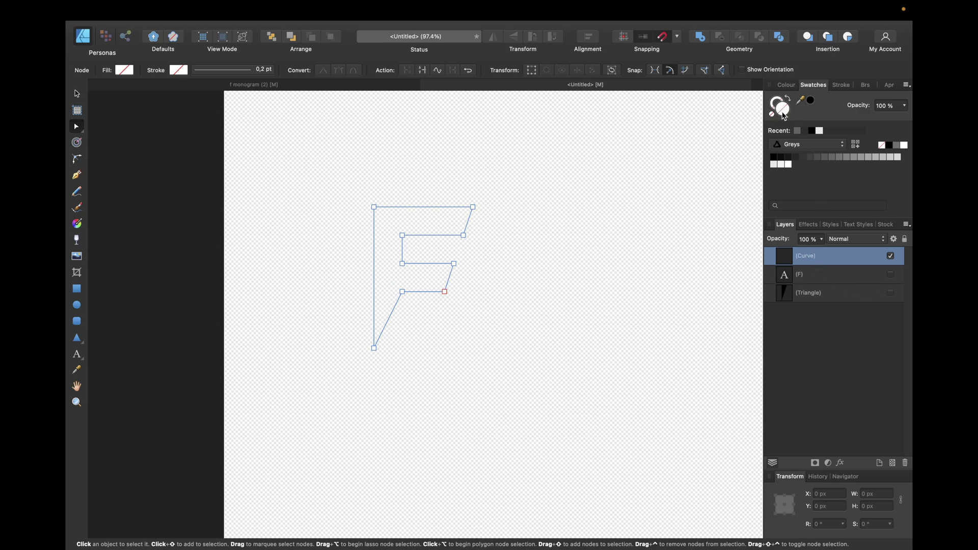
click(775, 156)
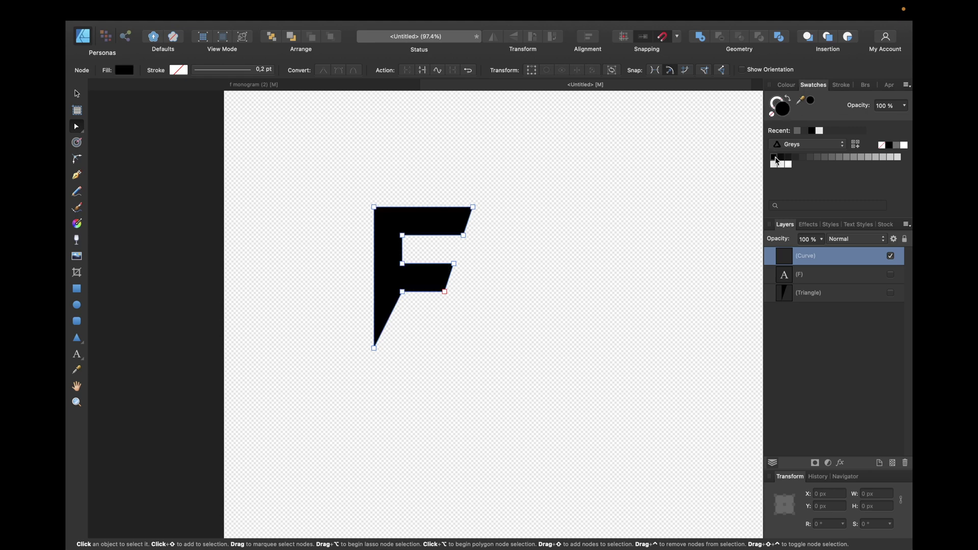
click(585, 183)
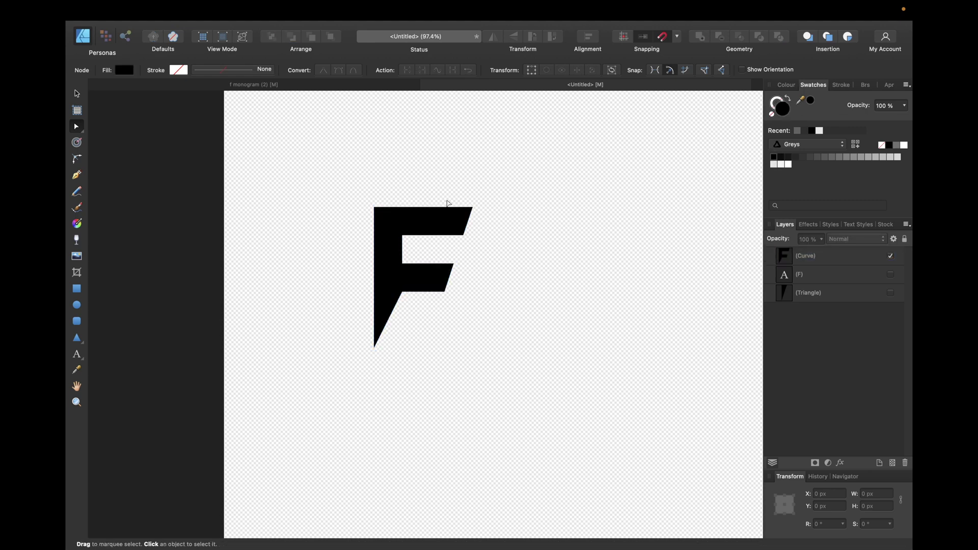
scroll(448, 203, up, 3)
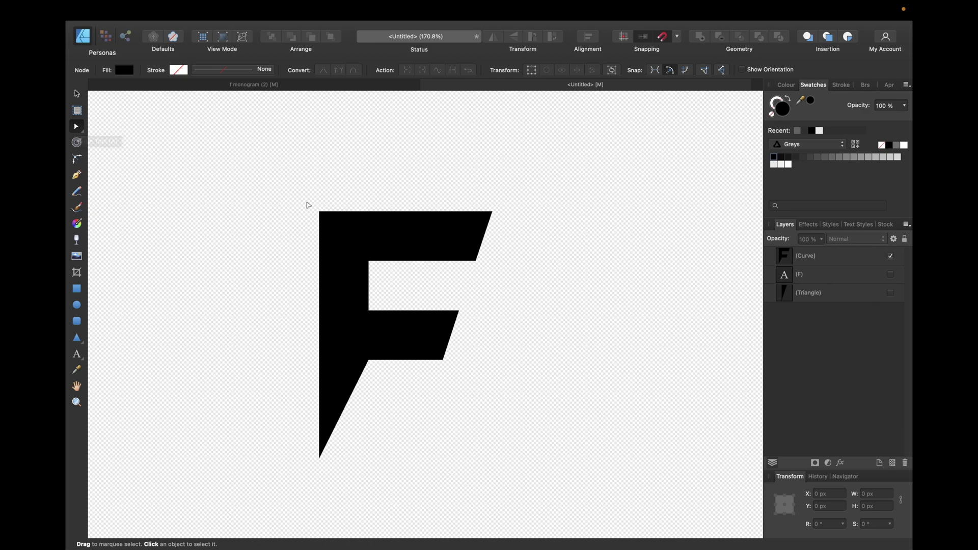
click(392, 230)
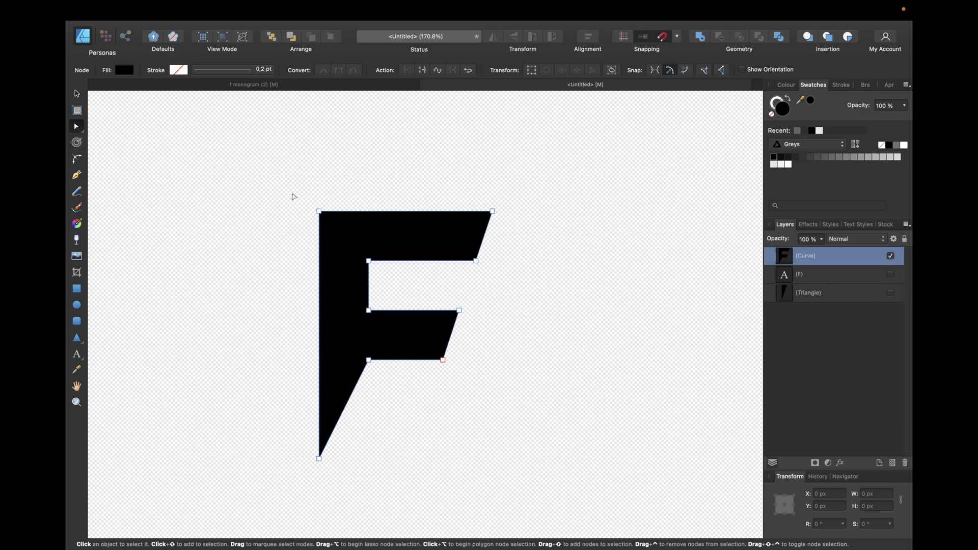
Step: Lower the top bar's nodes by 20 px and its inner edge a further 10 px
drag(293, 197, 512, 283)
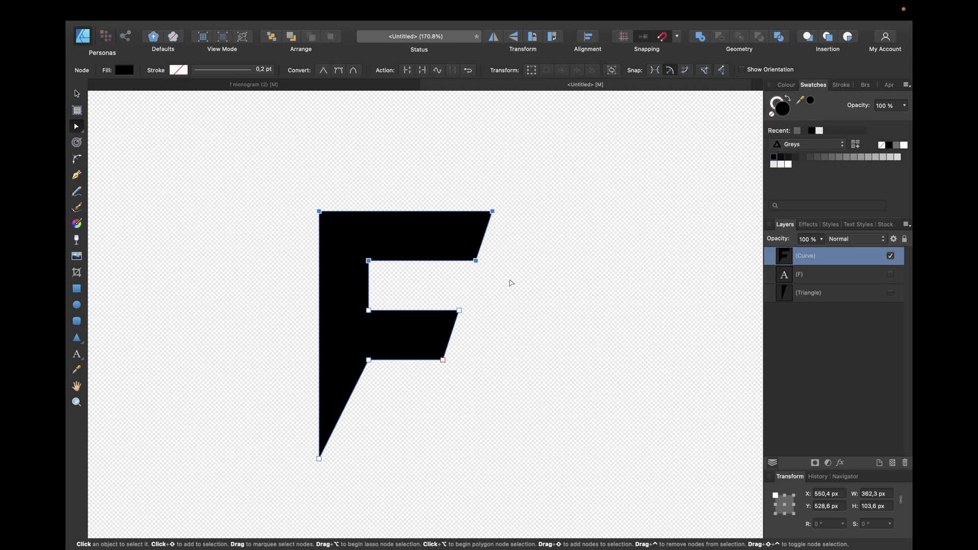
key(Down)
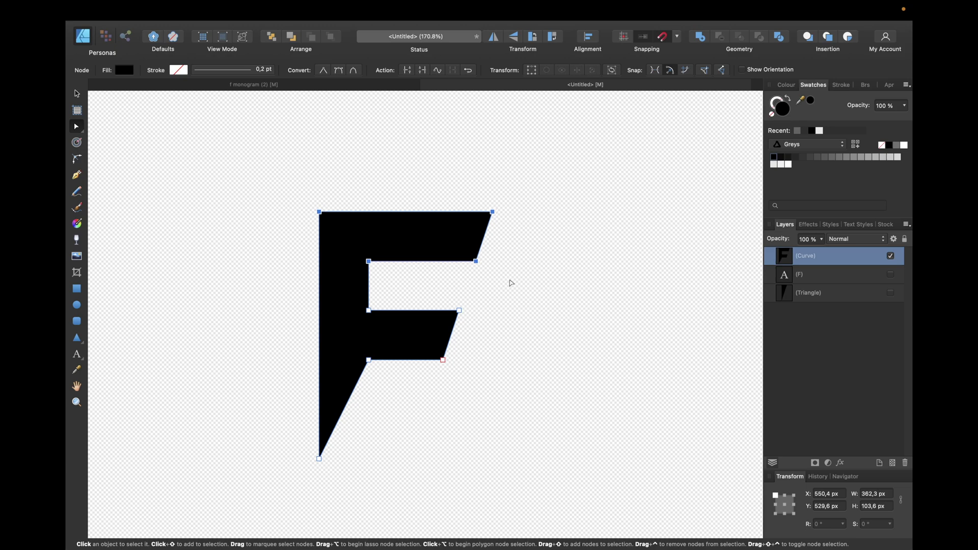
key(Up)
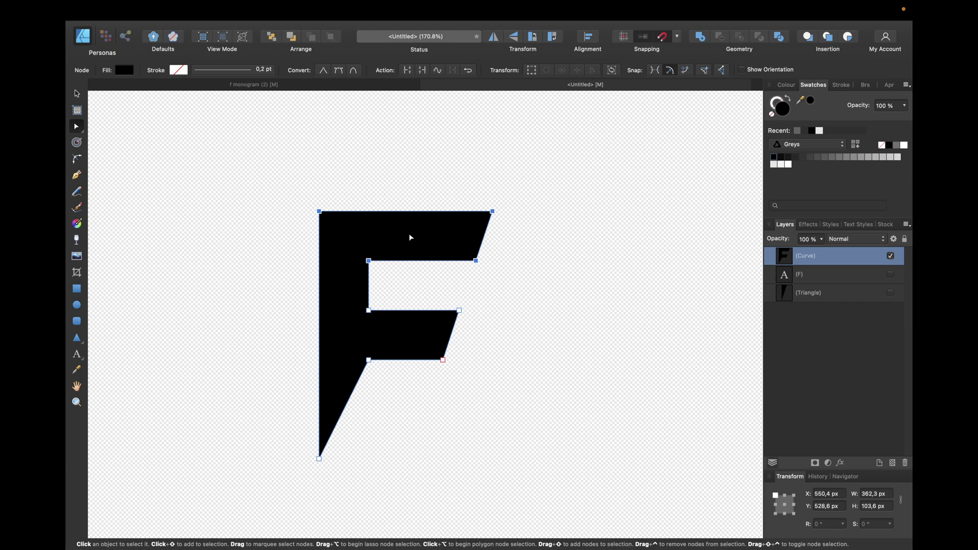
key(shift+Down)
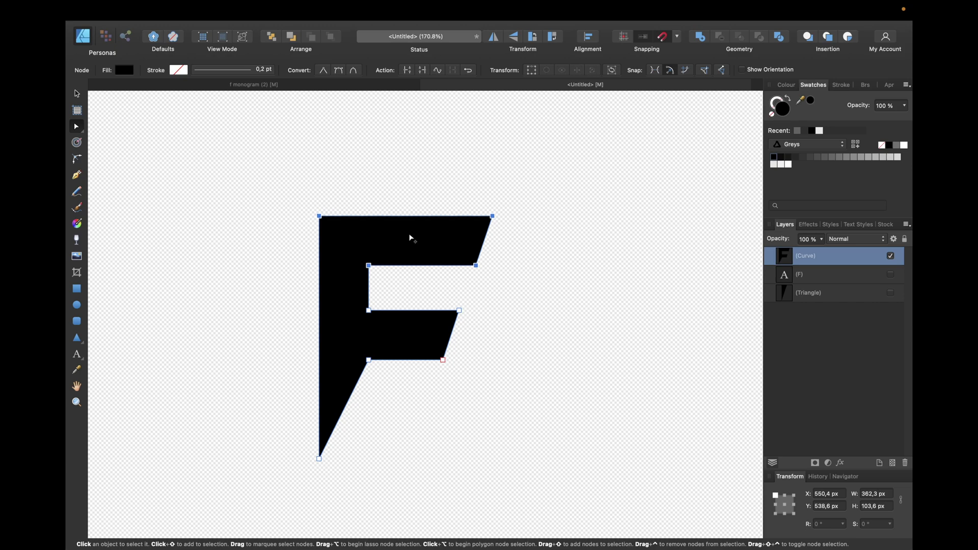
key(shift+Down)
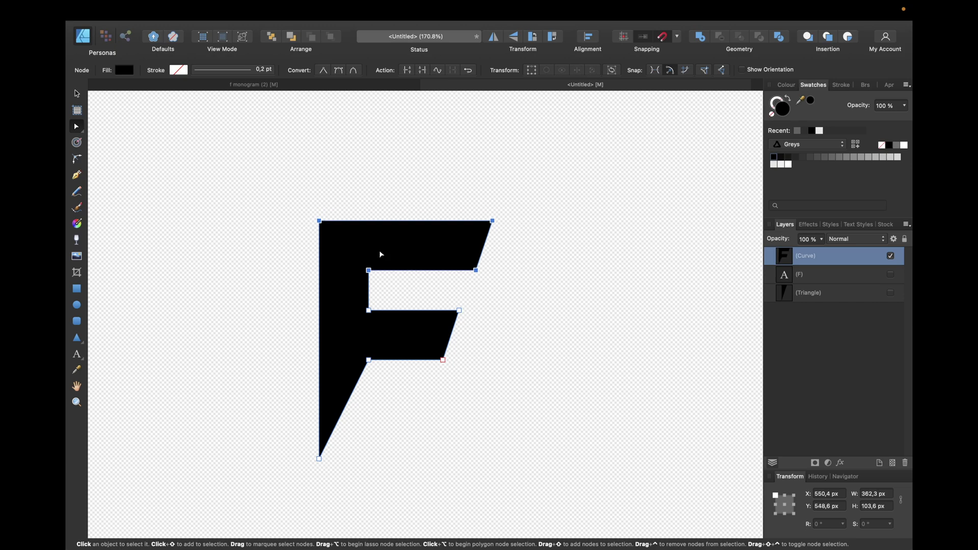
drag(522, 280, 352, 260)
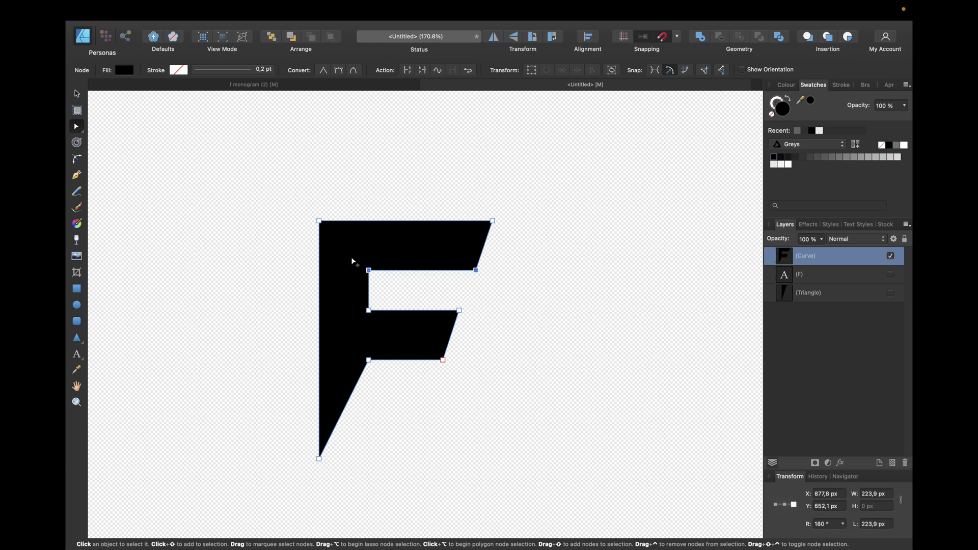
key(shift+Down)
Step: Nudge the middle bar's nodes up and raise the top bar's inner edge back about 10 px
drag(358, 301, 492, 332)
key(shift+Up)
click(543, 270)
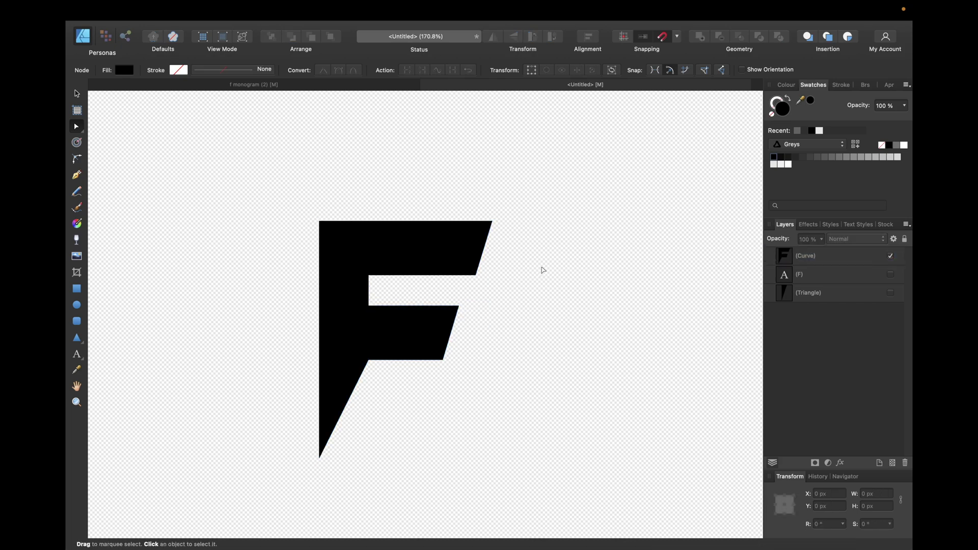
click(462, 263)
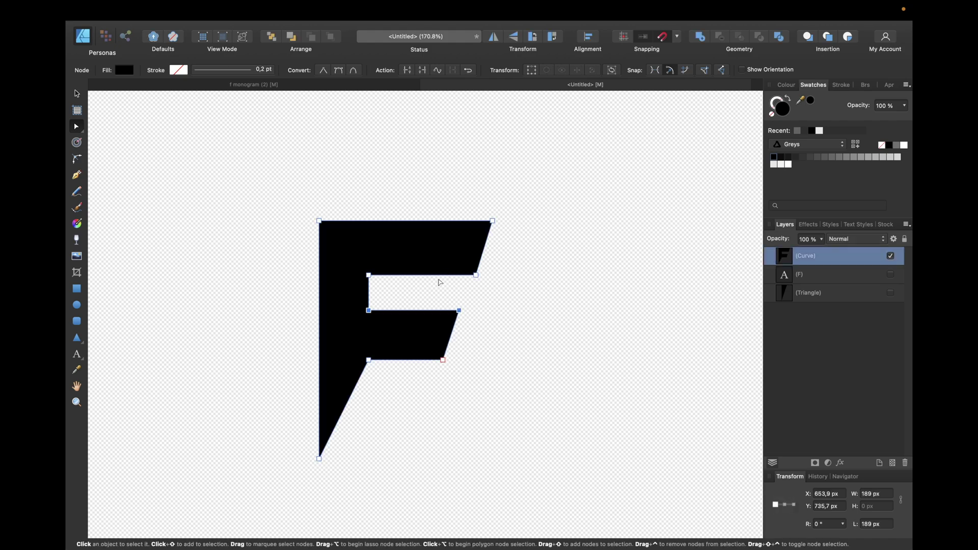
key(shift+Up)
click(521, 279)
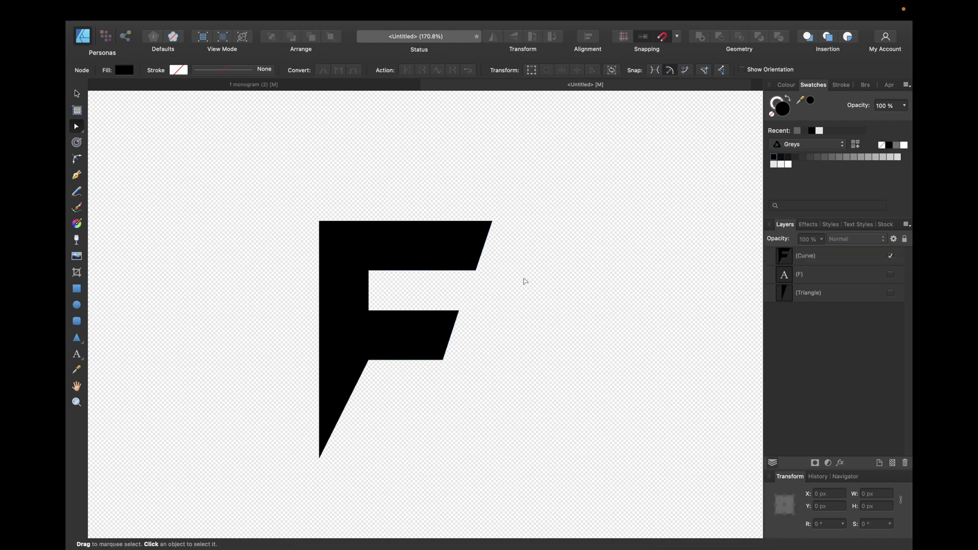
Step: Lower all four top-bar nodes another 10 px
click(440, 254)
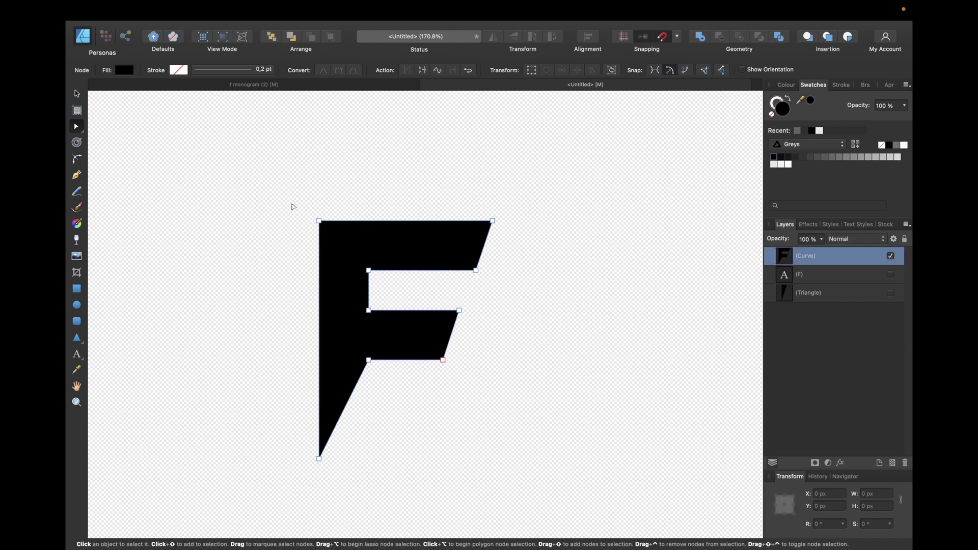
drag(293, 207, 545, 284)
key(shift+Down)
click(586, 280)
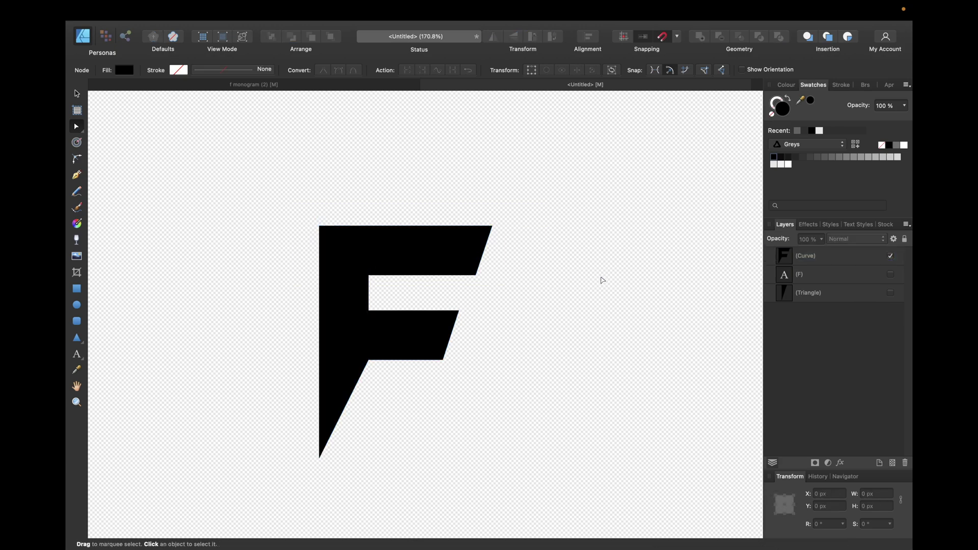
scroll(500, 282, up, 5)
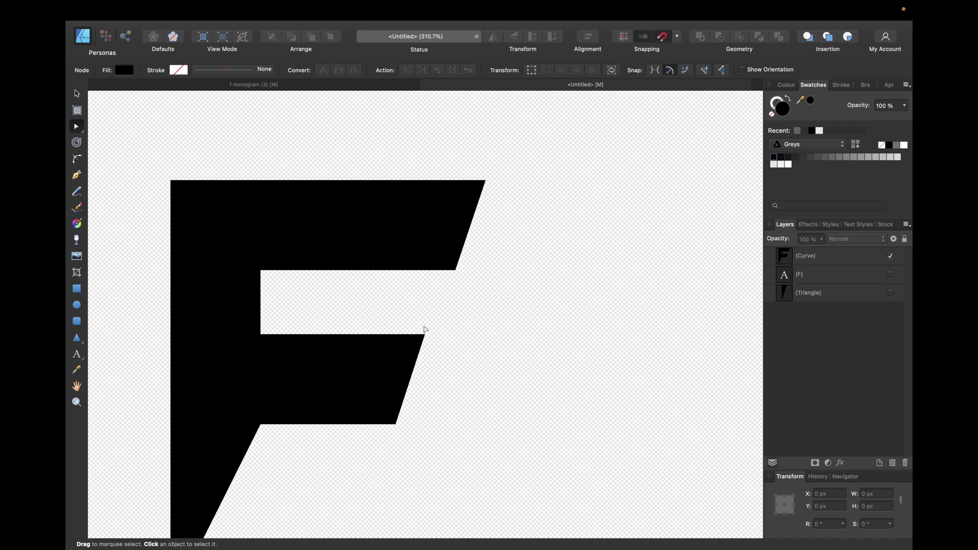
Step: Draw a helper line from the F's top-right corner down along its slanted edge
click(77, 175)
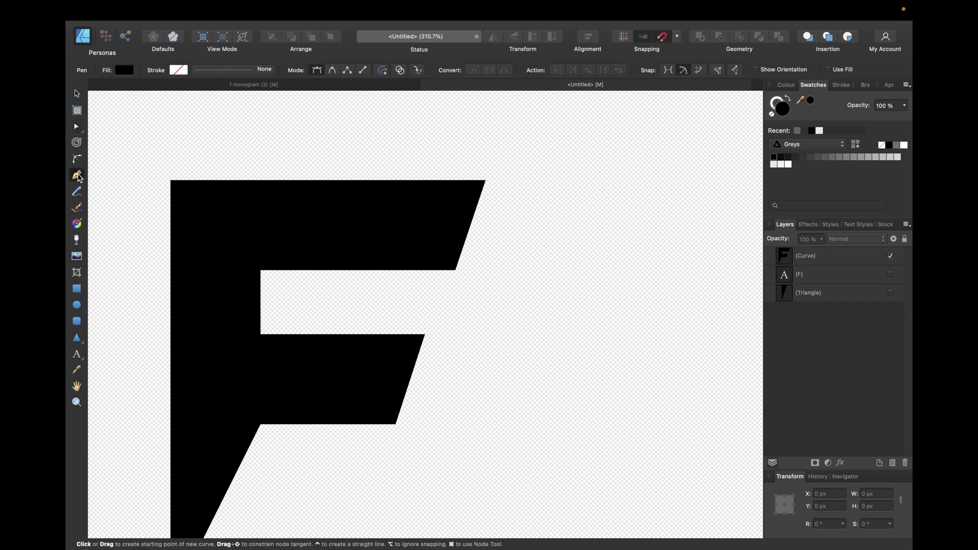
click(486, 179)
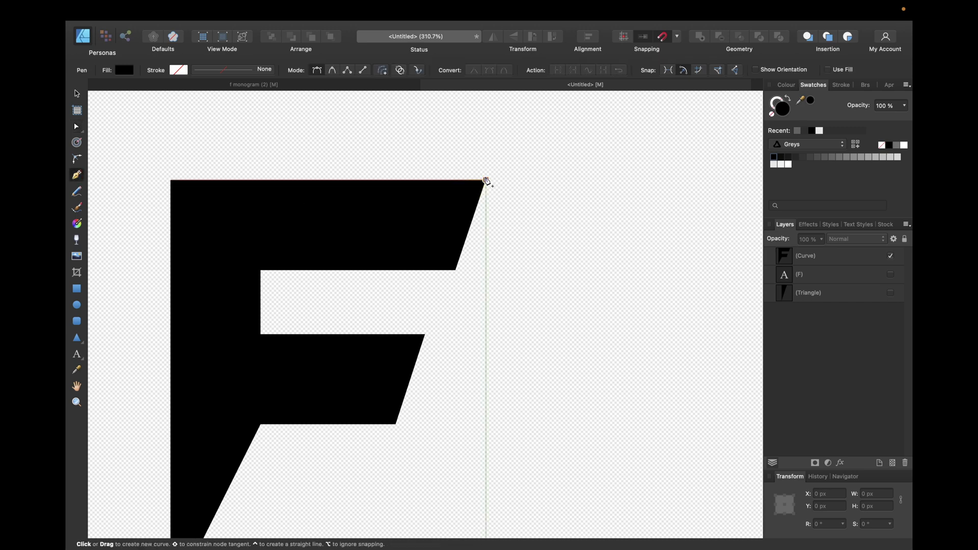
click(455, 270)
key(Escape)
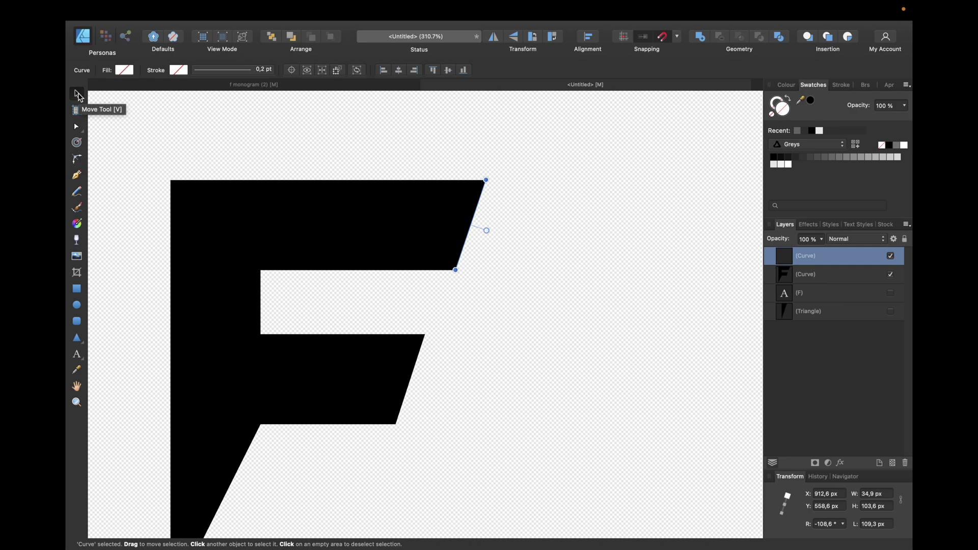
drag(455, 270, 382, 484)
Step: Drag the middle bar's top-right and bottom-right nodes further right, keeping its slanted end
click(397, 358)
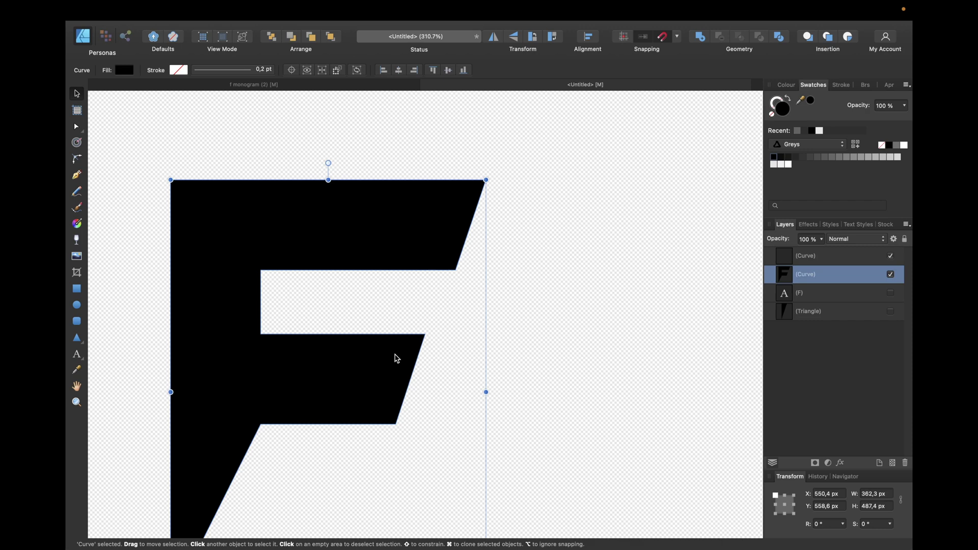
key(a)
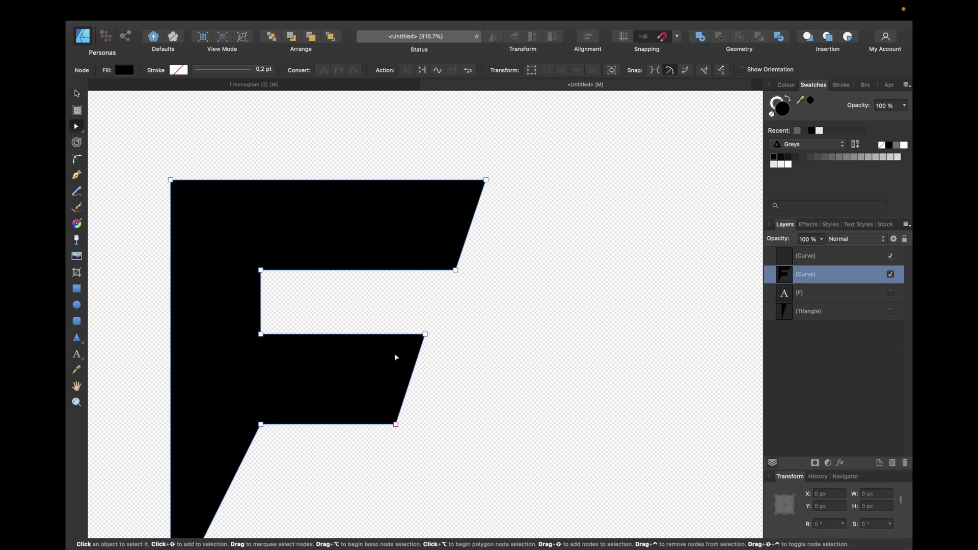
click(426, 335)
mouse_move(430, 337)
mouse_down()
mouse_move(439, 339)
mouse_move(449, 295)
mouse_move(431, 334)
mouse_move(416, 336)
mouse_move(434, 335)
mouse_up()
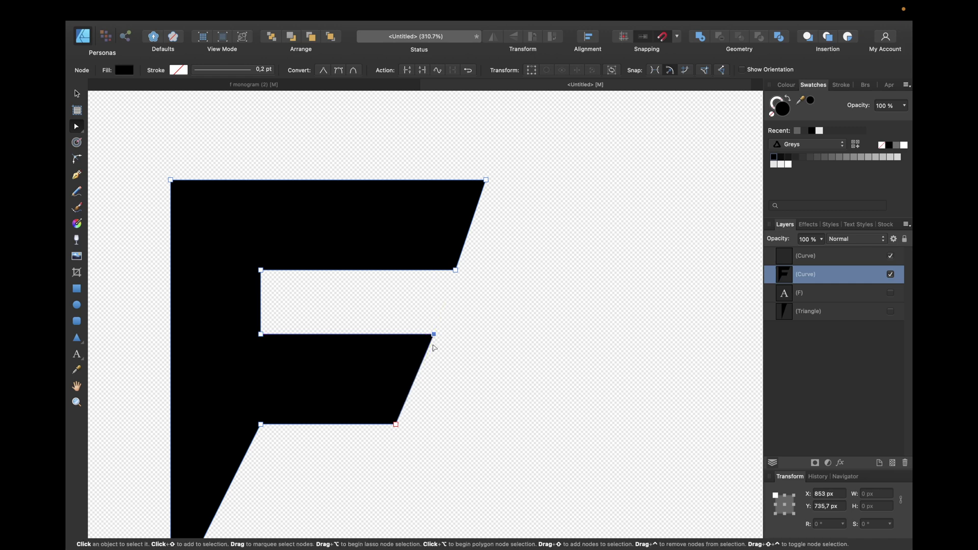
drag(396, 425, 402, 425)
click(463, 406)
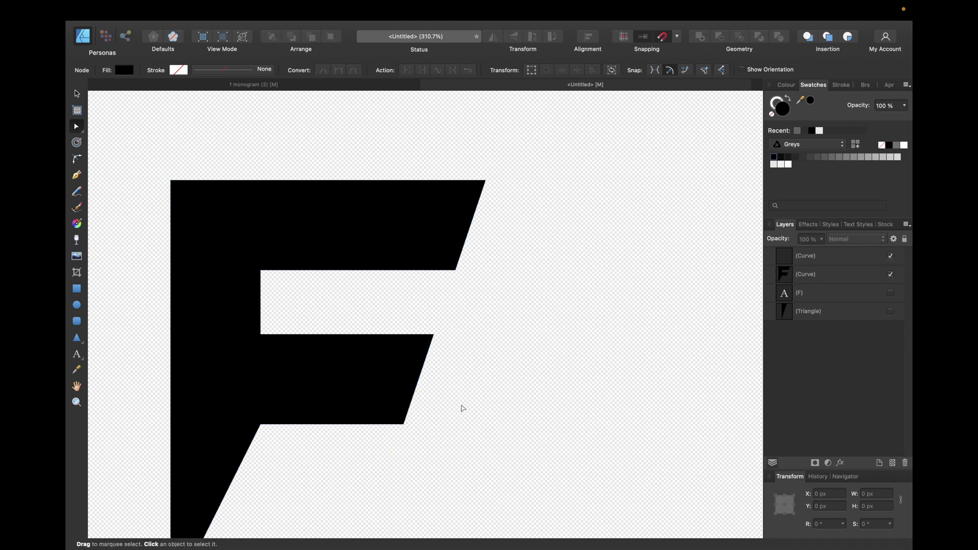
scroll(462, 408, down, 3)
Step: Pen-draw a vertical line along the inner edge of the F's middle bar
scroll(462, 407, down, 2)
scroll(380, 390, up, 3)
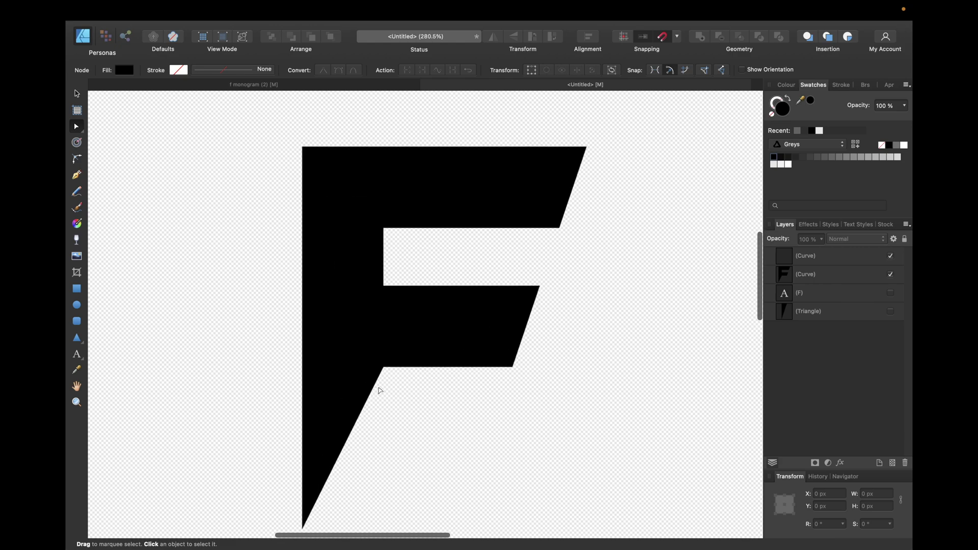
scroll(410, 313, up, 2)
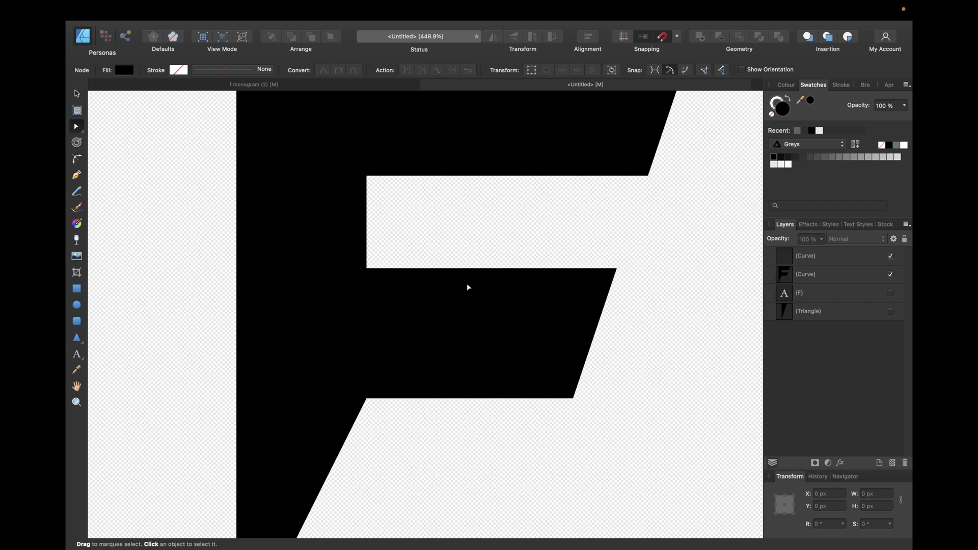
click(77, 176)
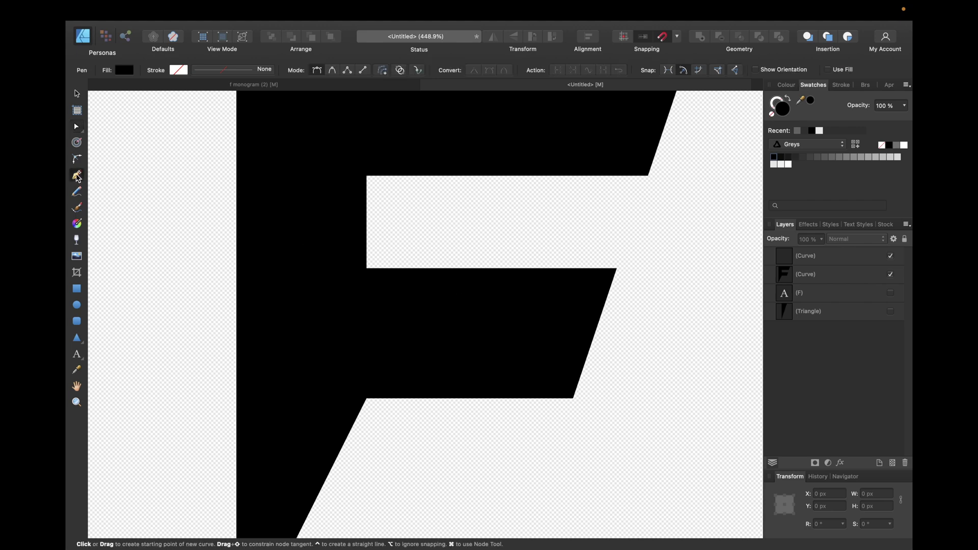
click(367, 268)
click(367, 398)
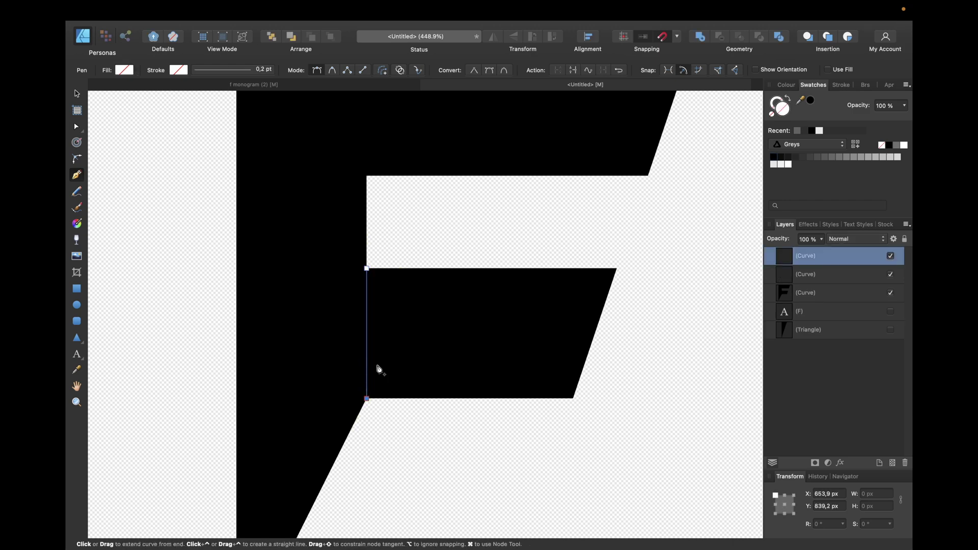
key(v)
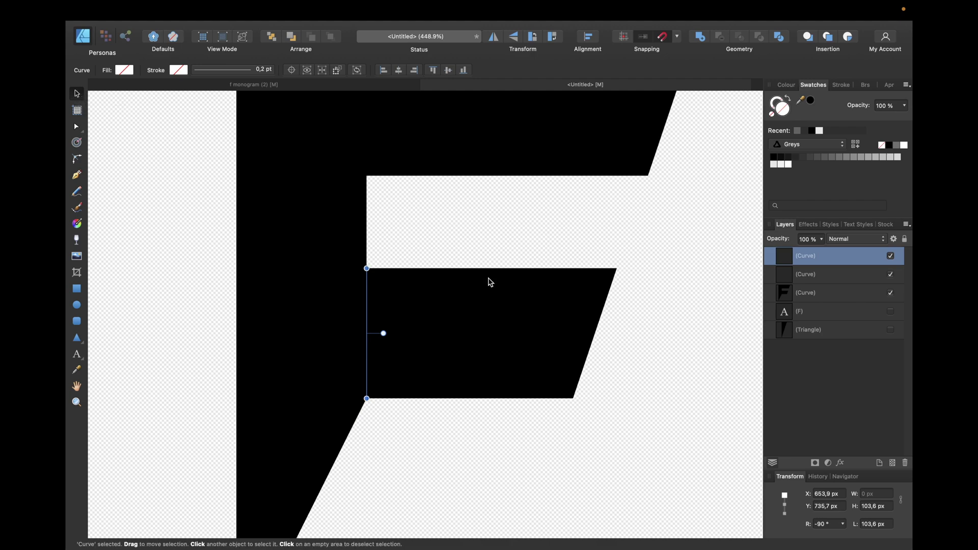
Step: Duplicate the line and give both copies a dark grey stroke, 1 pt wide
key(super+j)
click(818, 274)
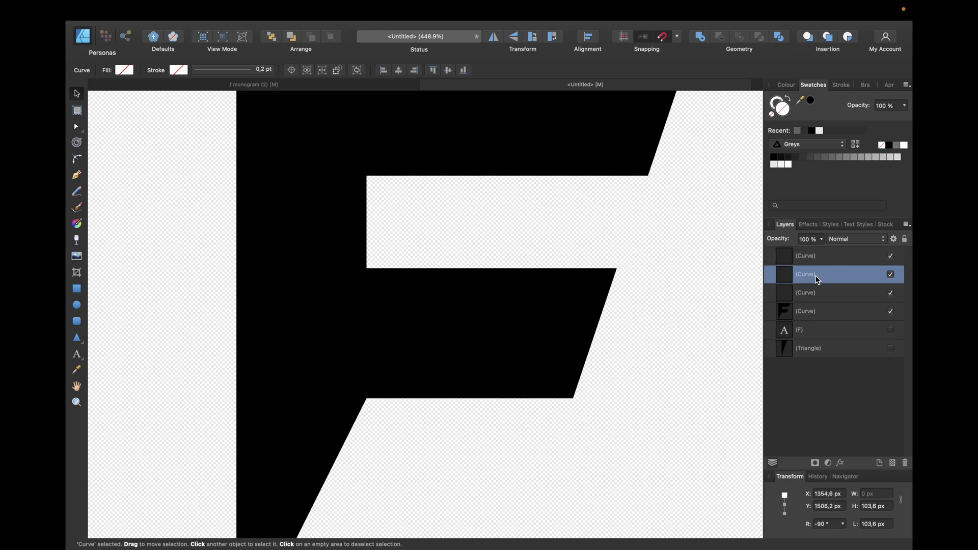
click(818, 261)
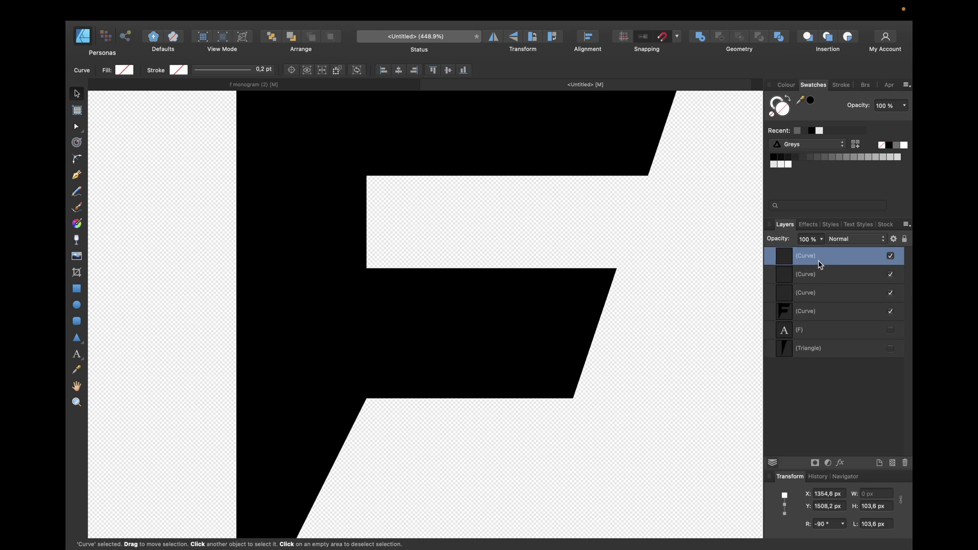
click(774, 105)
click(810, 157)
click(800, 276)
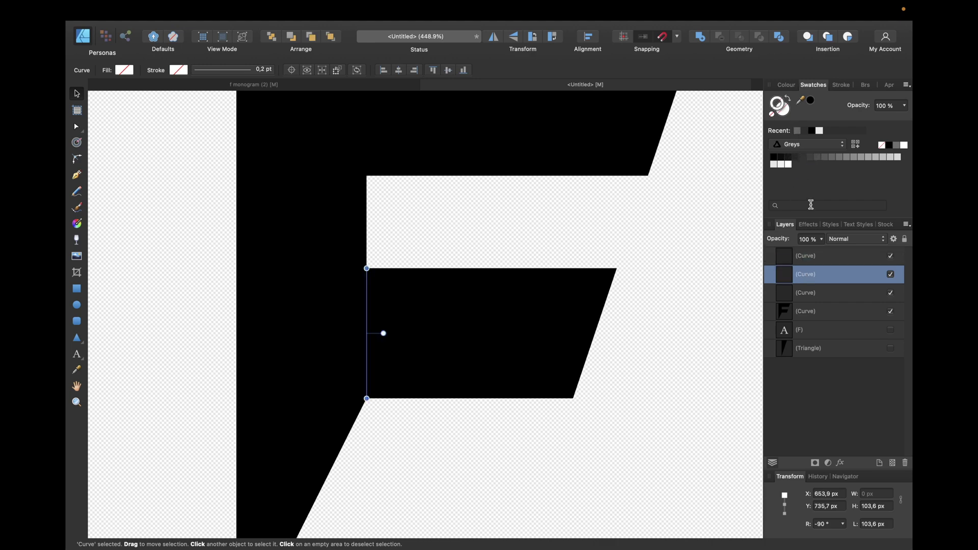
click(810, 157)
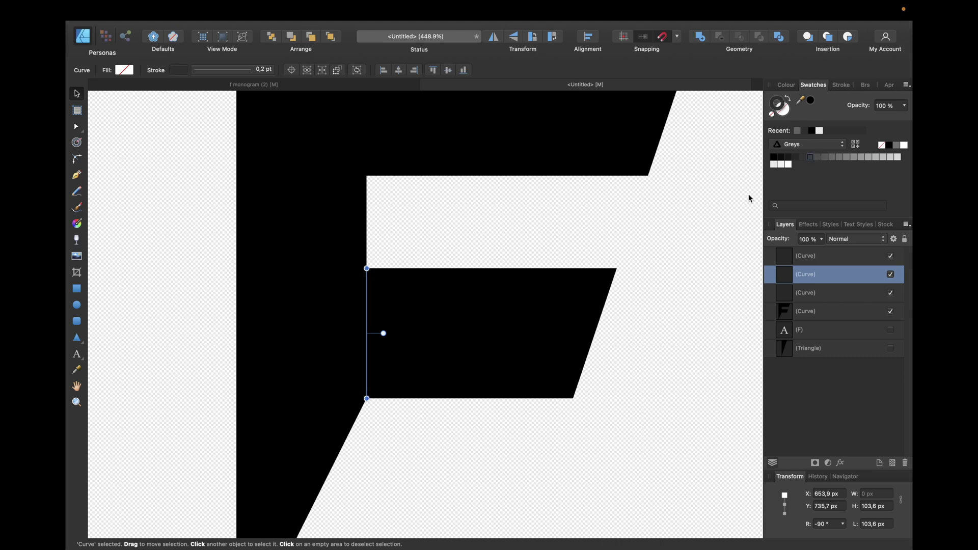
click(840, 84)
click(887, 120)
text(1)
key(Return)
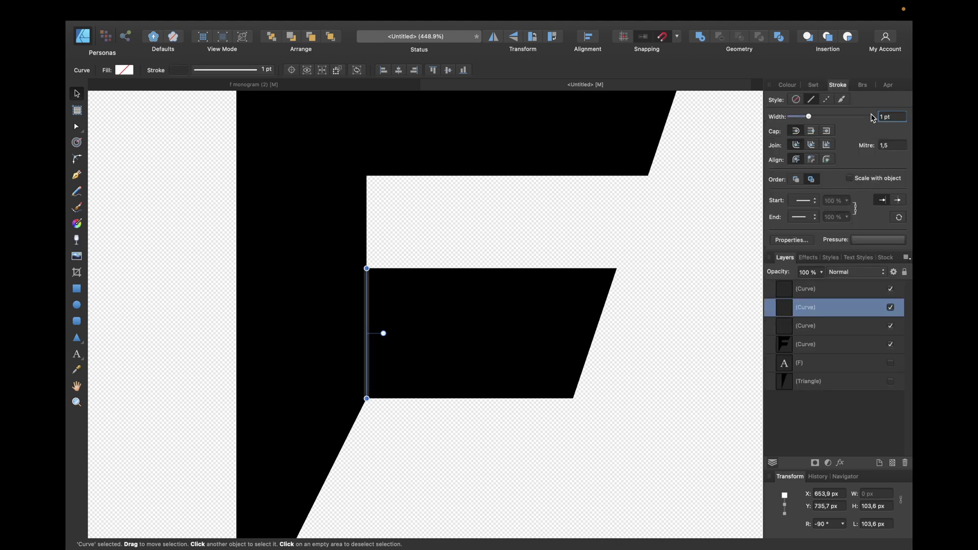
Step: Set the top copy of the vertical helper line to a 1 pt stroke width
click(812, 294)
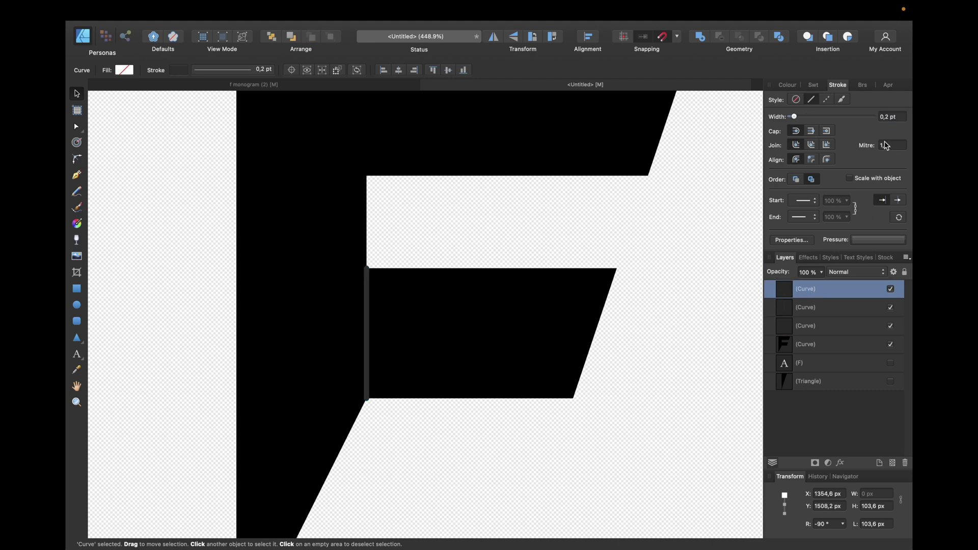
click(888, 117)
text(1)
key(Return)
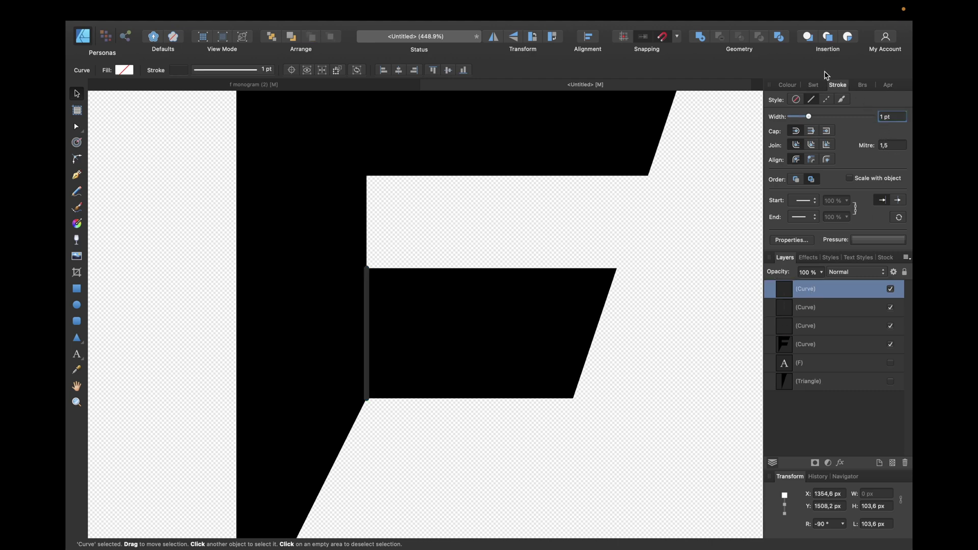
click(815, 85)
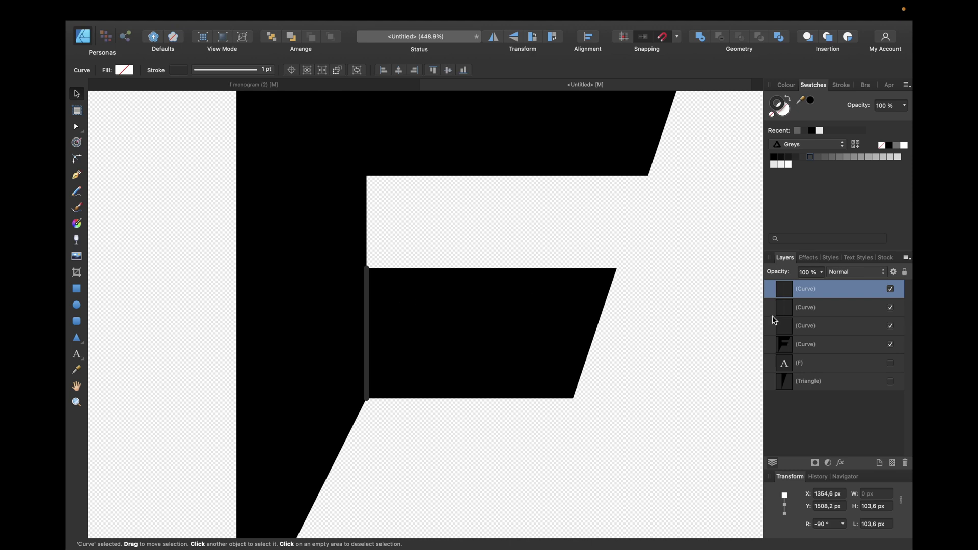
Step: Delete the stray off-canvas copy of the line
click(822, 301)
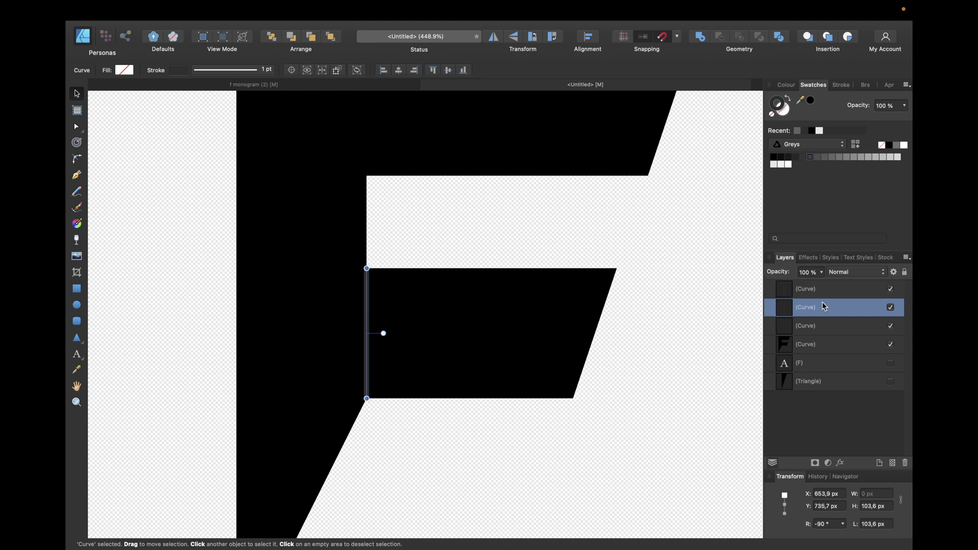
click(805, 293)
key(Delete)
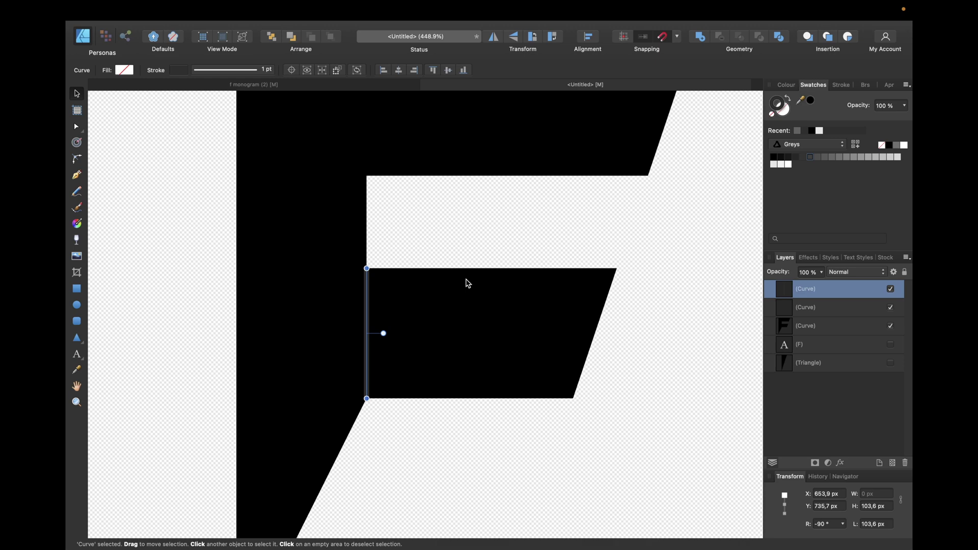
Step: Duplicate the vertical line and move the copy 20 px to the right
key(super+j)
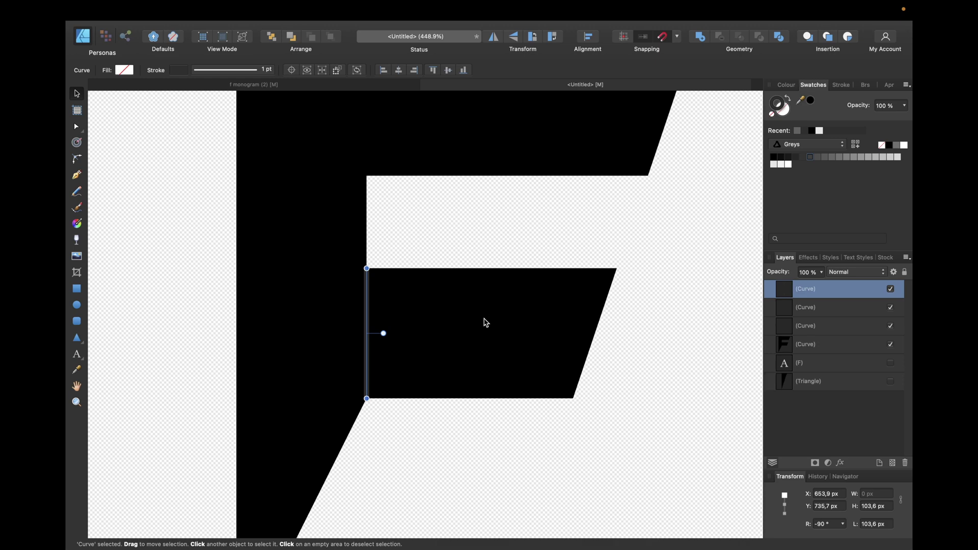
key(shift+Right)
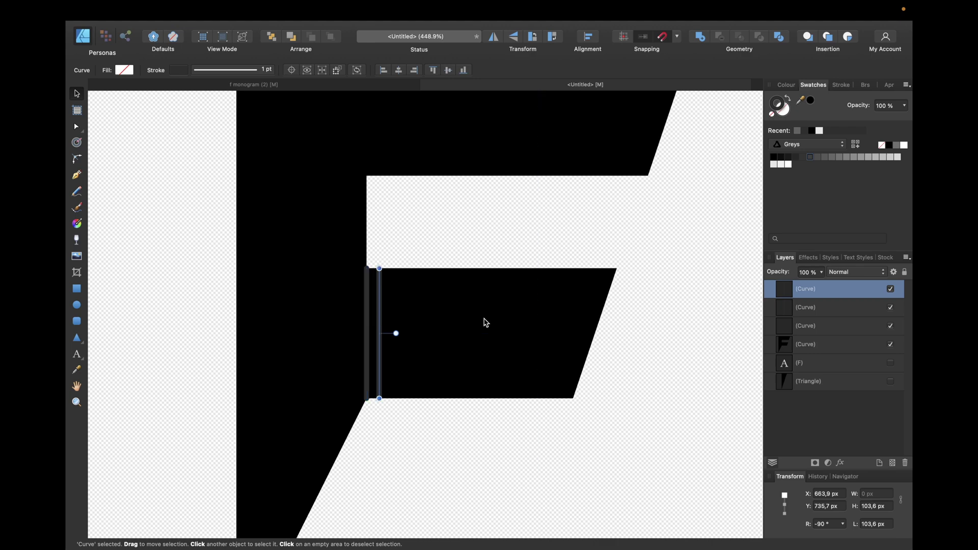
key(shift+Right)
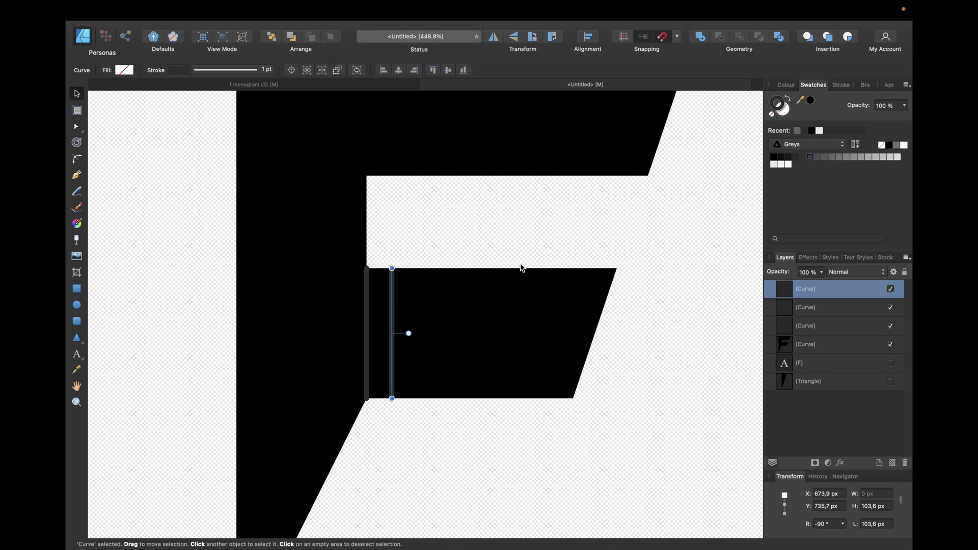
click(469, 236)
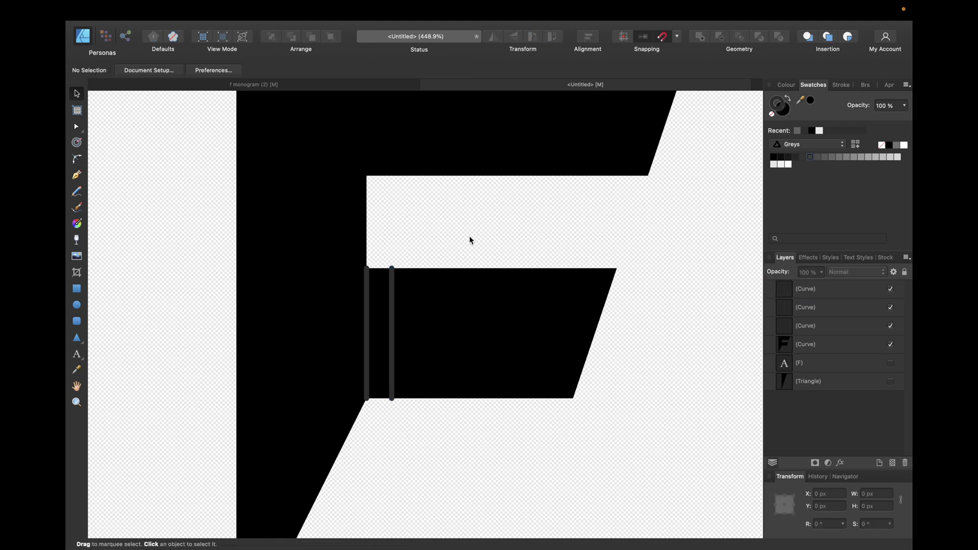
key(p)
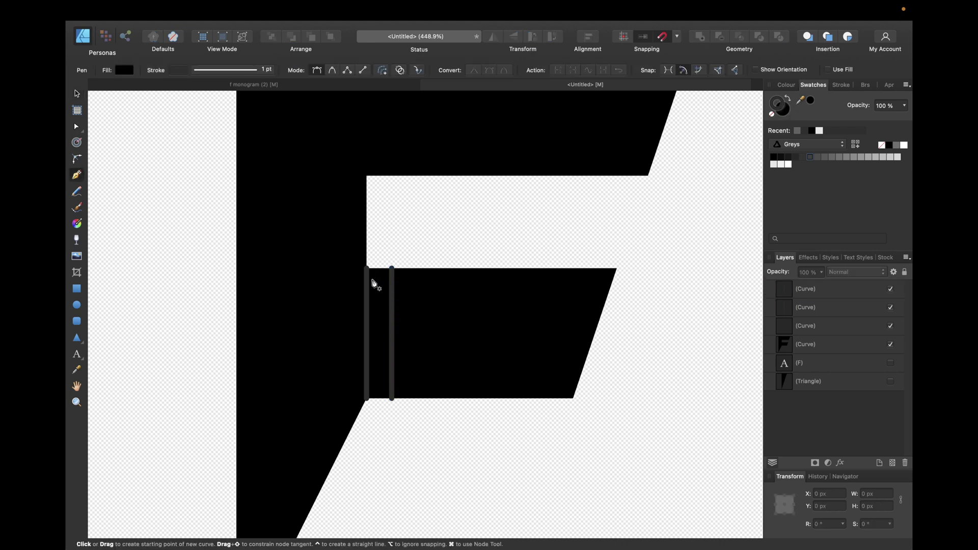
Step: Draw a strokeless, light-grey filled rectangle spanning the gap between the two helper lines
click(367, 269)
click(392, 268)
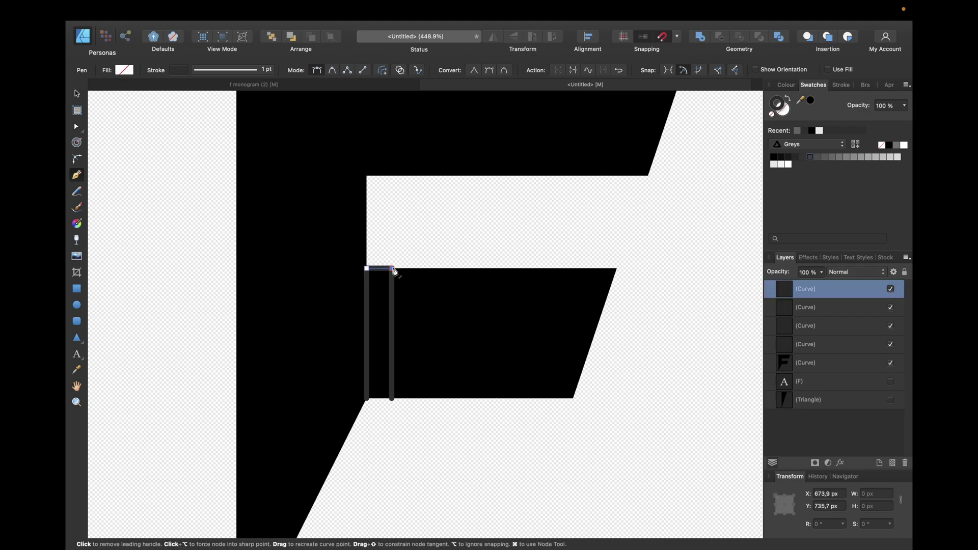
click(392, 398)
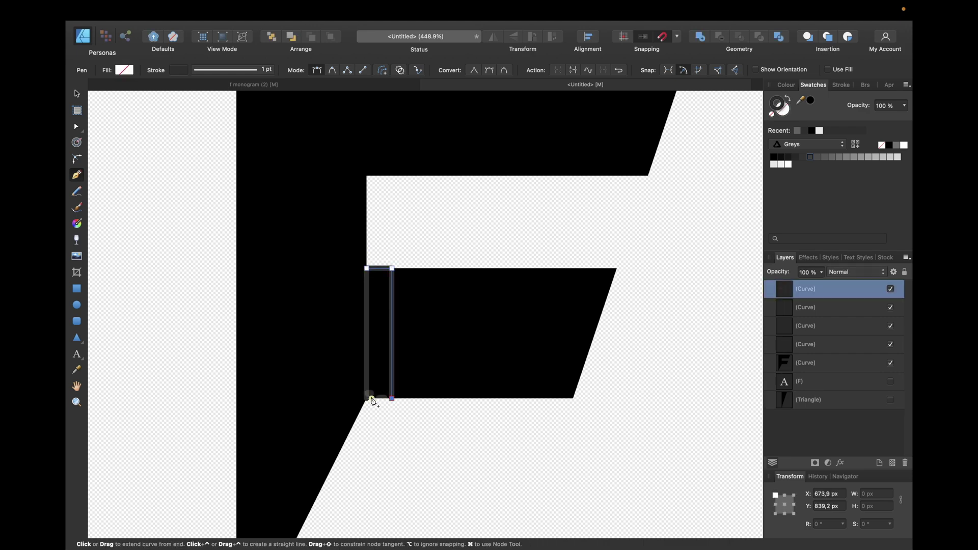
click(367, 398)
click(367, 269)
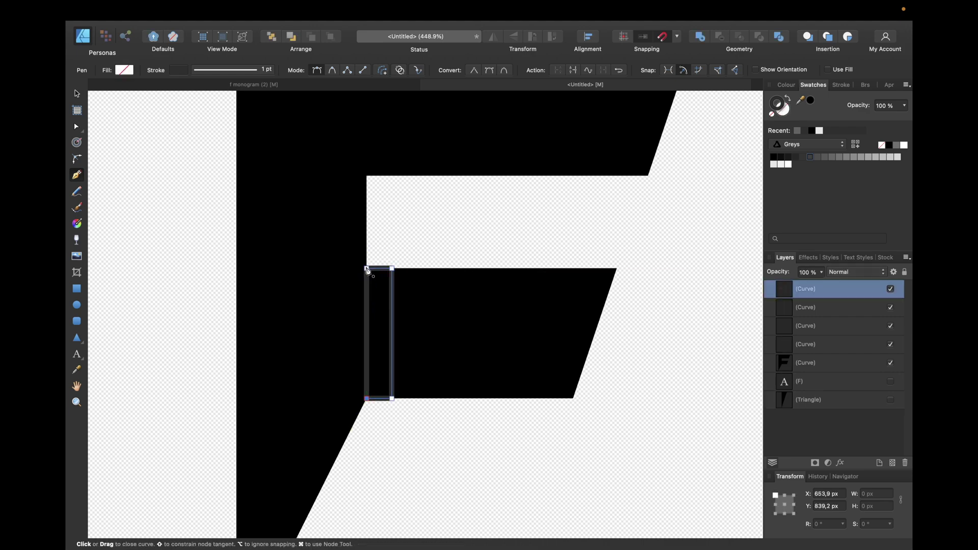
click(771, 114)
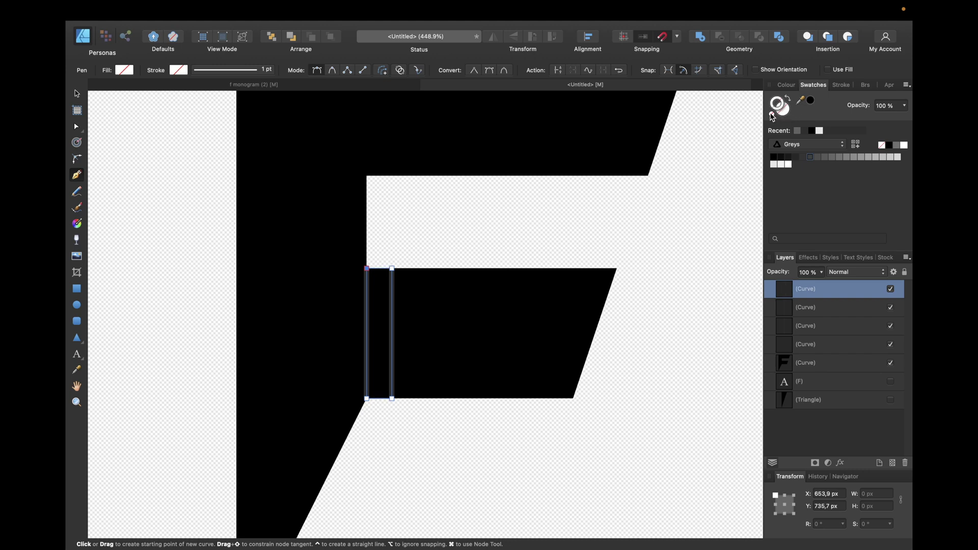
click(810, 157)
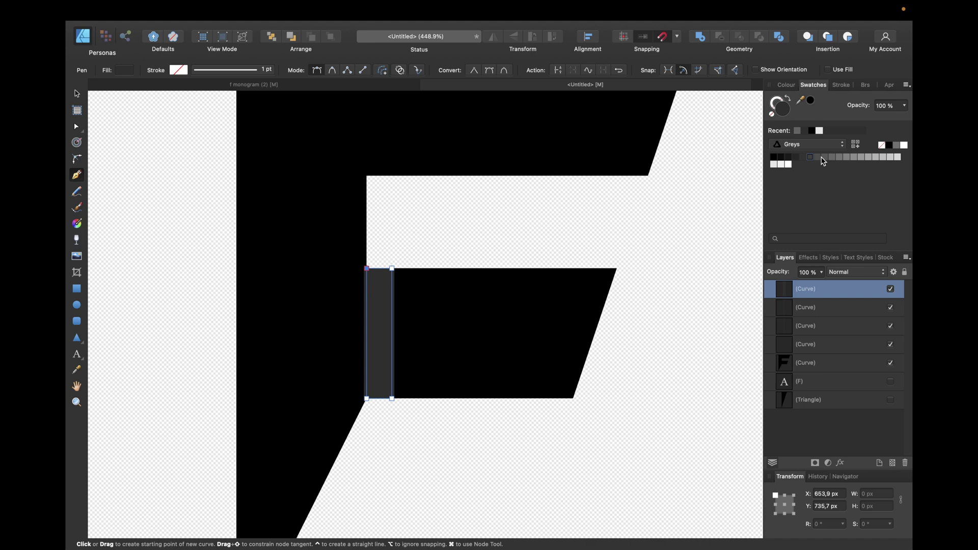
click(823, 159)
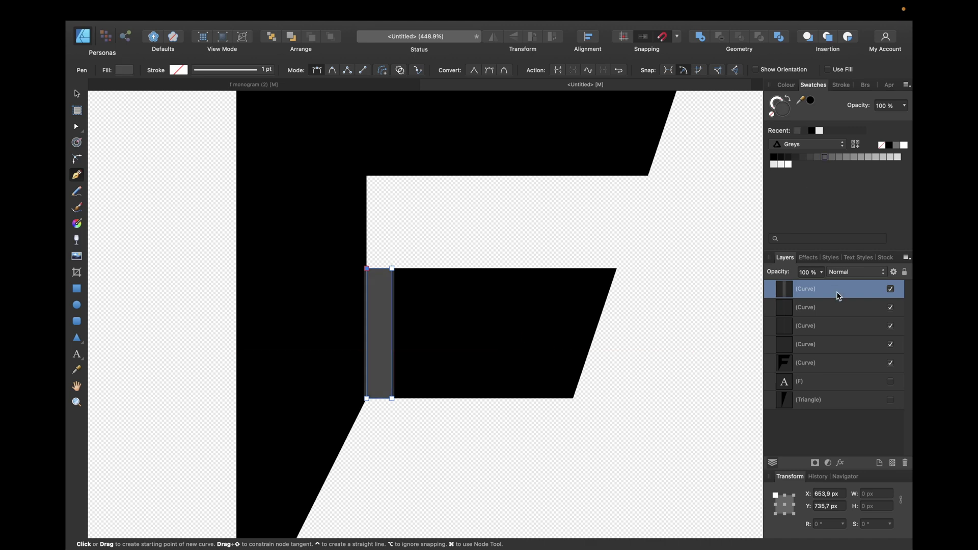
Step: Select the three extra curve layers and delete them
click(824, 305)
shift+click(807, 345)
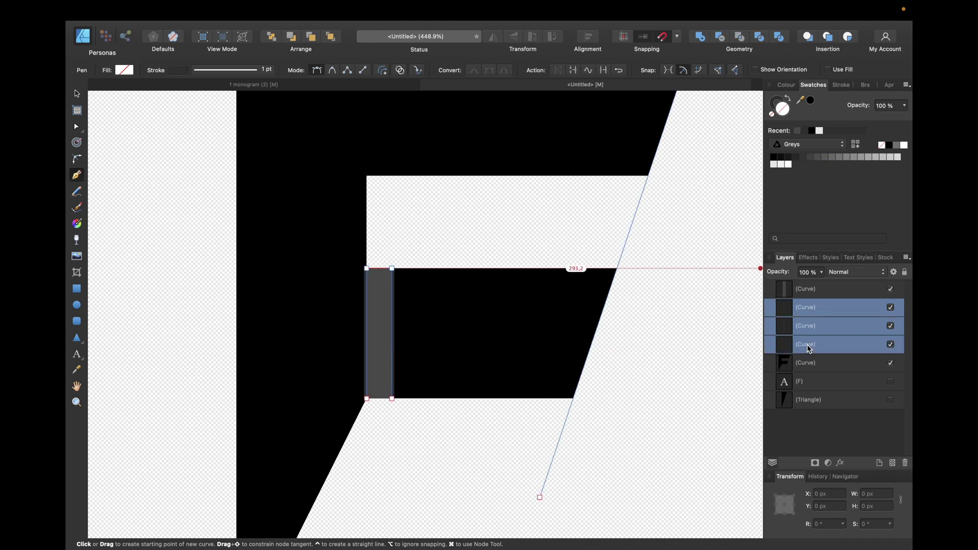
key(Delete)
Step: Stretch the grey bar's top and bottom edges to 140 px tall, then select it with the F
click(800, 295)
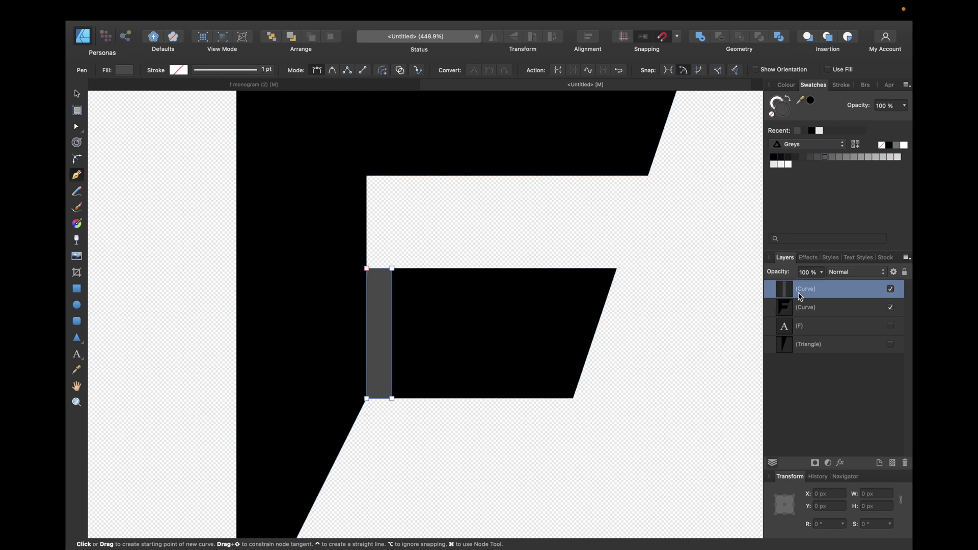
click(77, 94)
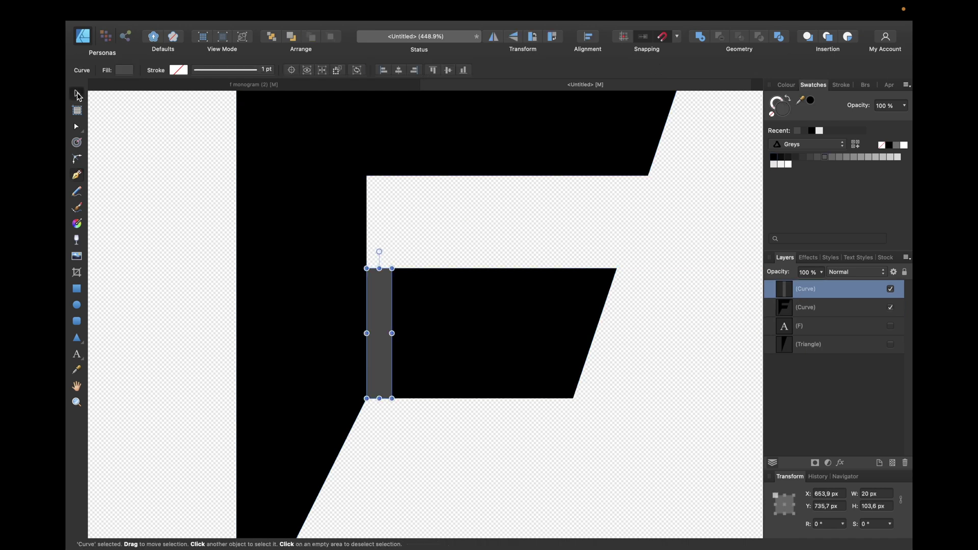
drag(379, 268, 382, 248)
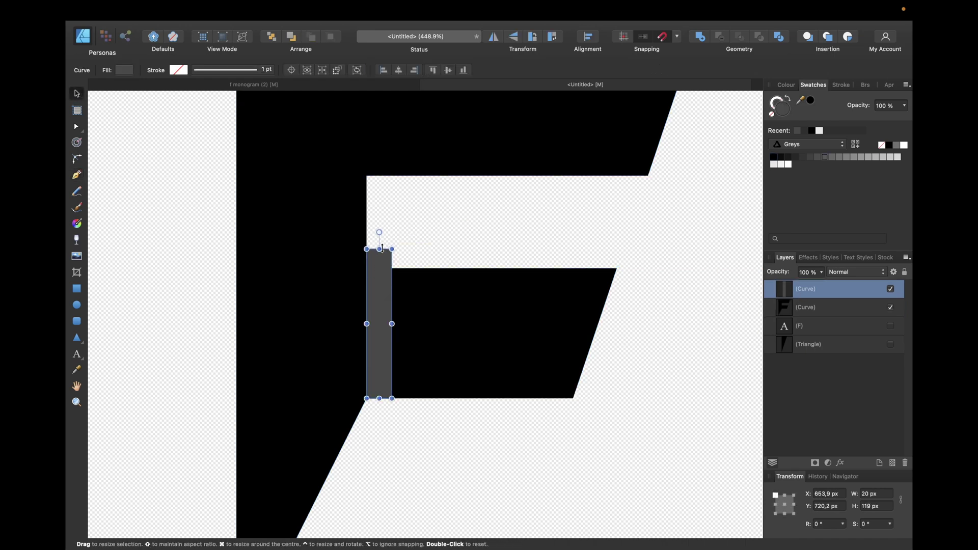
drag(379, 397, 379, 424)
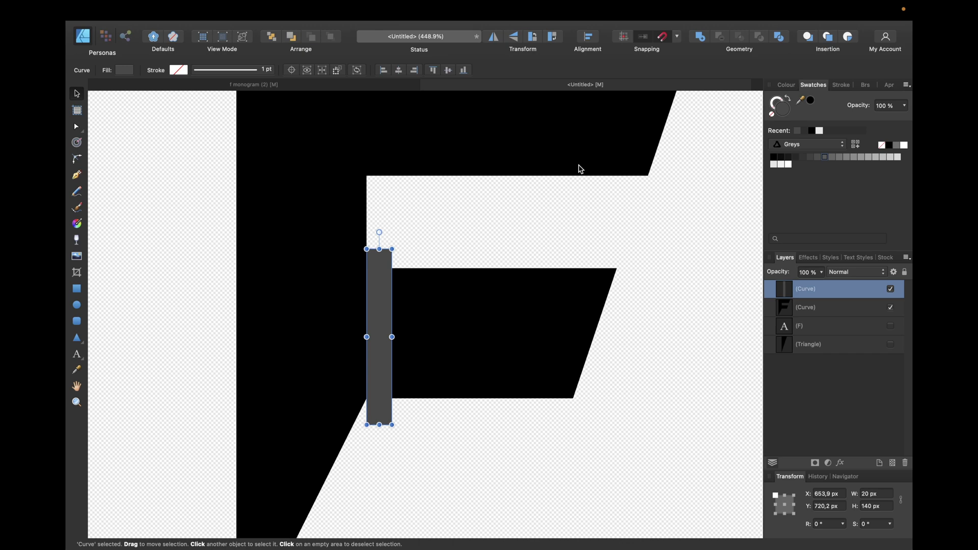
shift+click(817, 306)
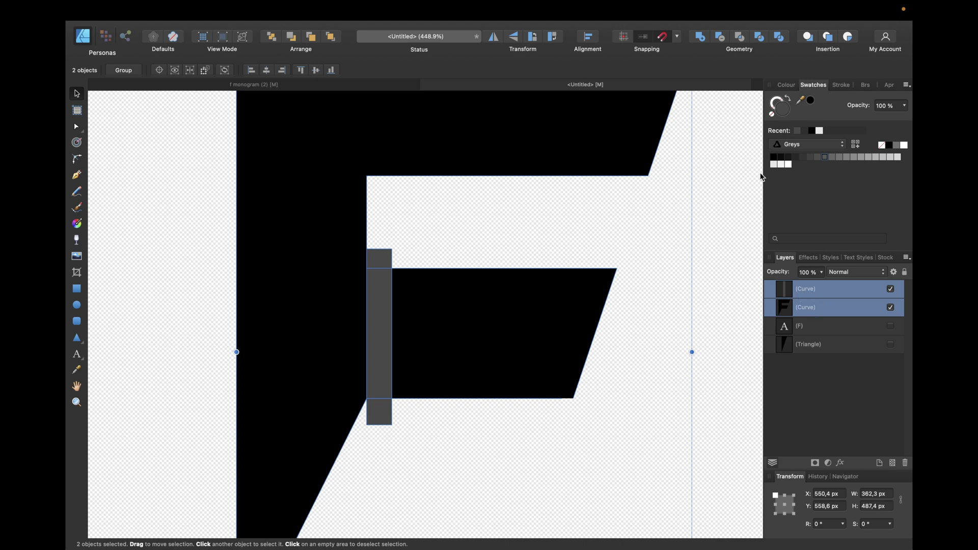
Step: Divide the F by the grey bar, after undoing a Subtract, and delete the leftover pieces
click(722, 40)
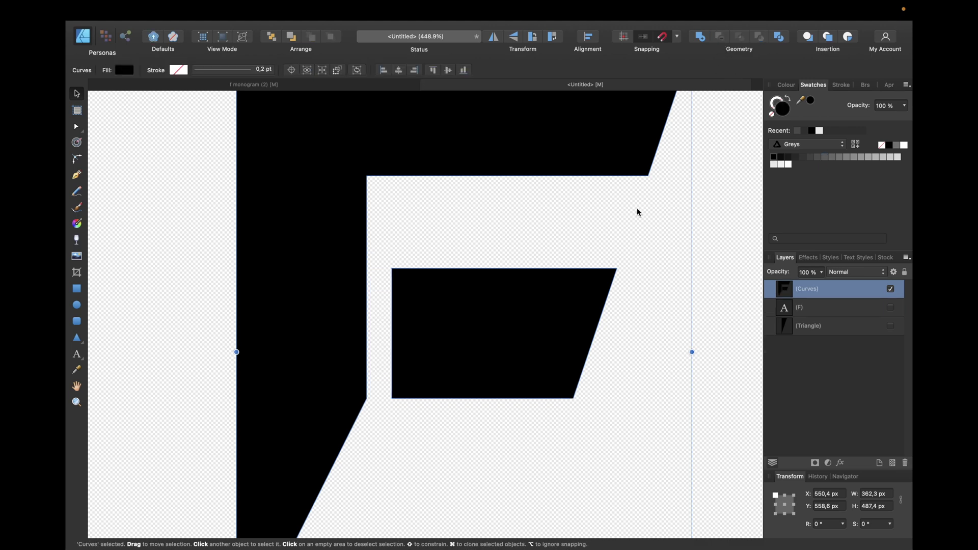
key(super+z)
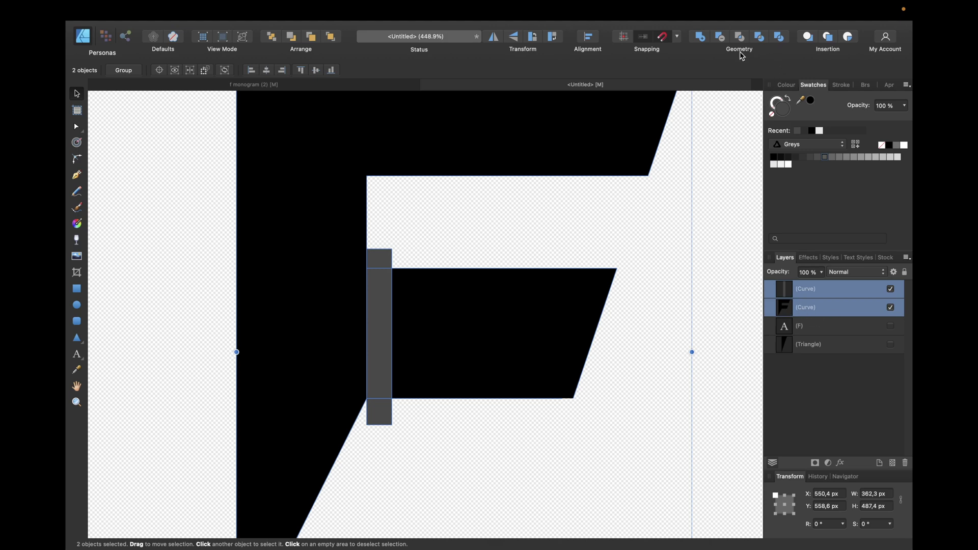
click(782, 42)
click(387, 257)
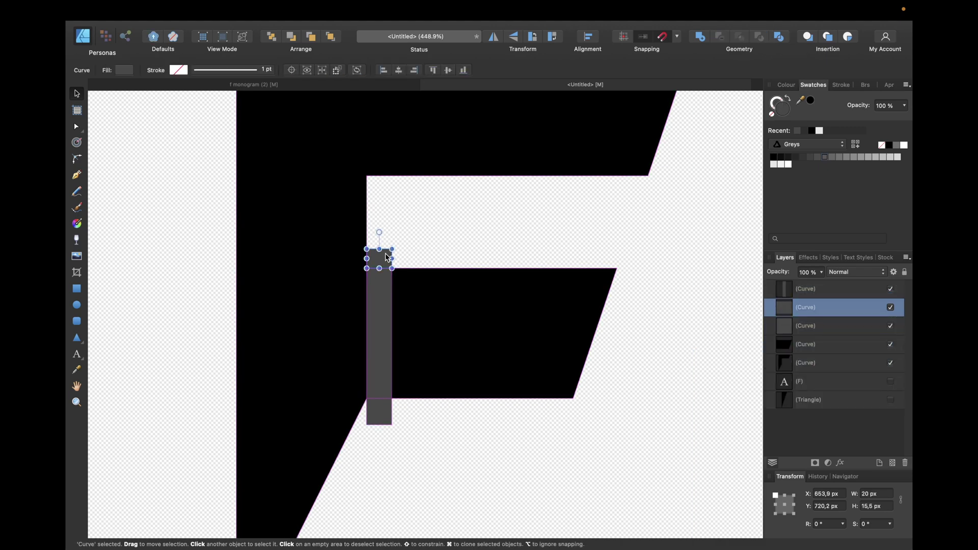
key(Delete)
key(Delete)
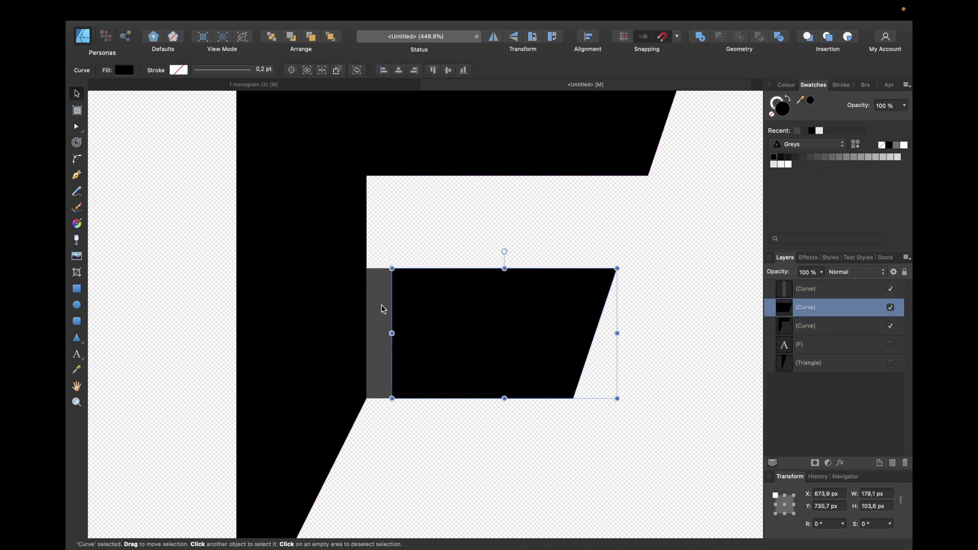
click(381, 310)
key(Delete)
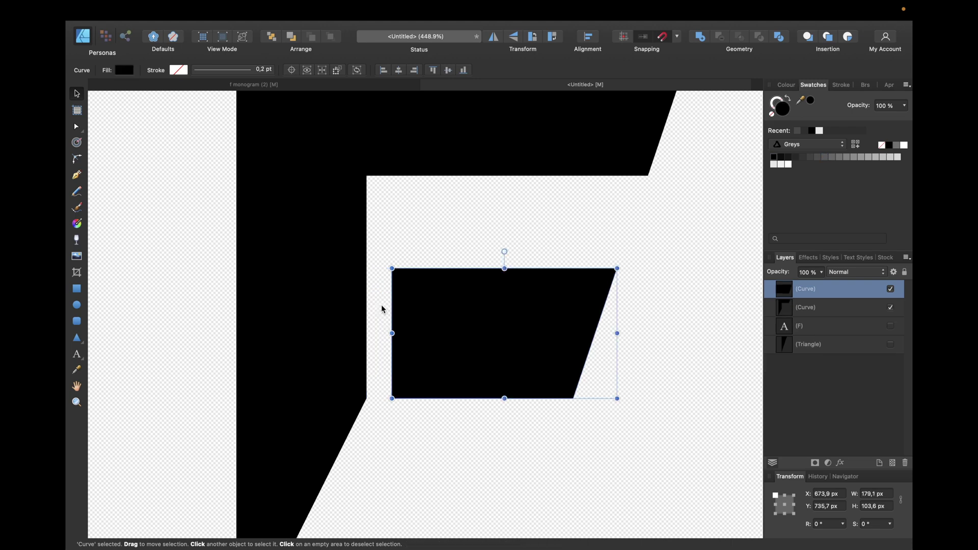
click(663, 264)
Step: Move the detached inner bar up roughly 52 px
click(509, 302)
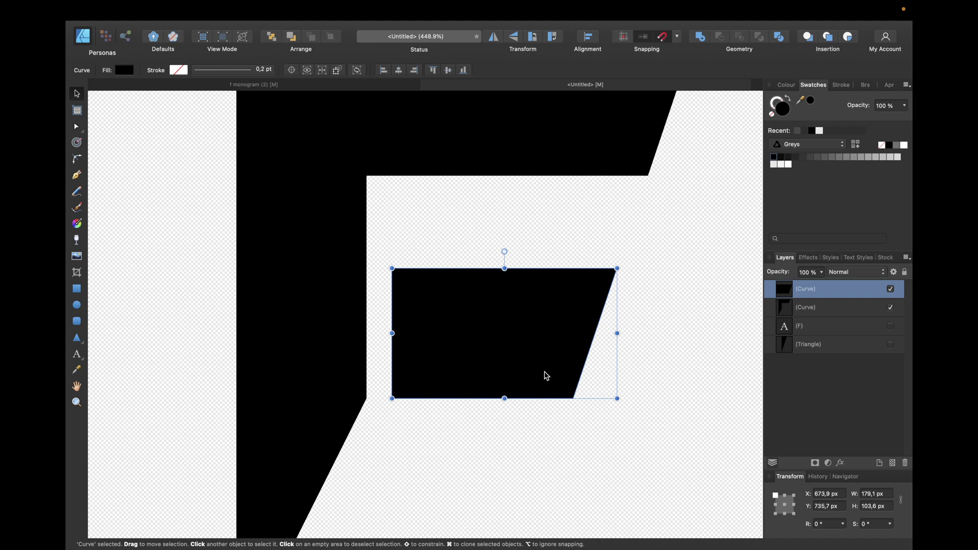
key(shift+Up)
key(shift+Up)
key(shift+Up)
key(shift+Up)
key(shift+Up)
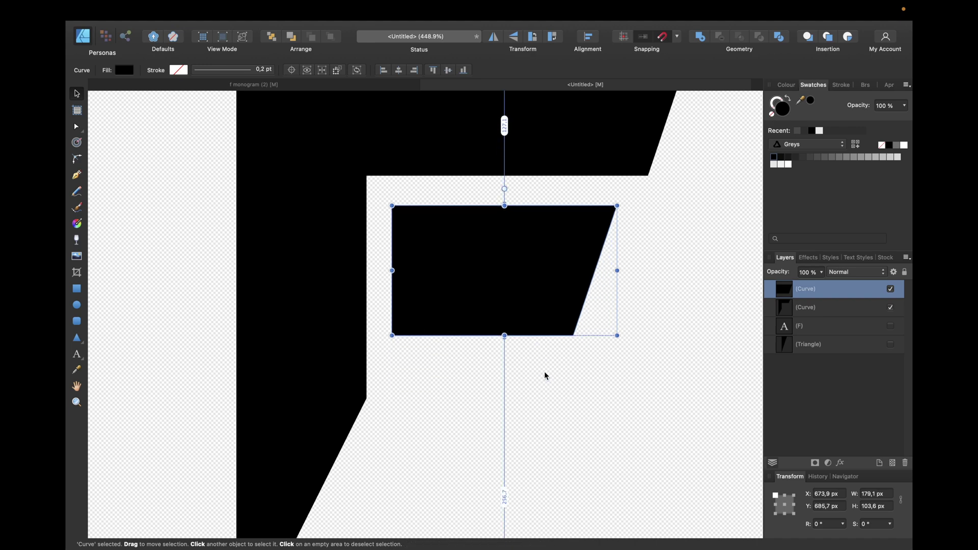
key(Up)
key(Up)
key(Up)
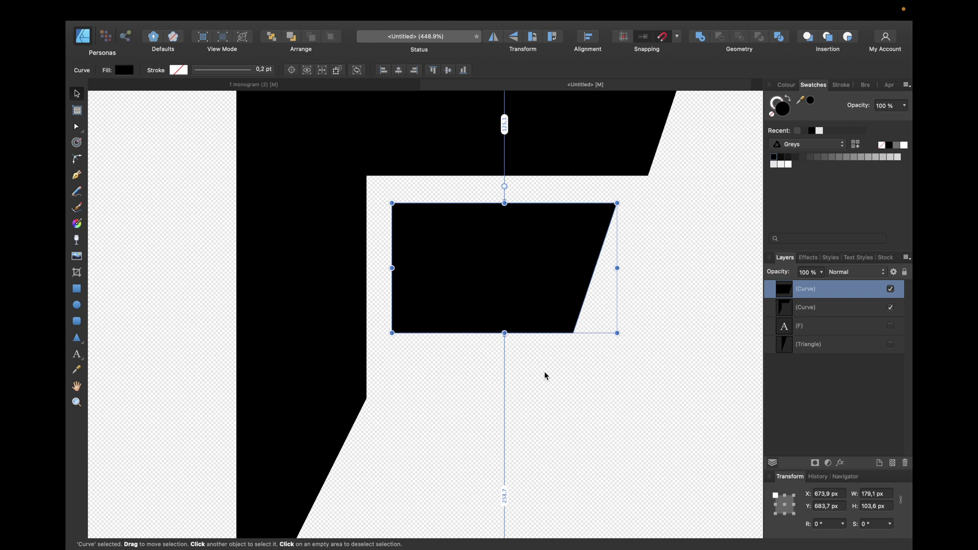
click(707, 319)
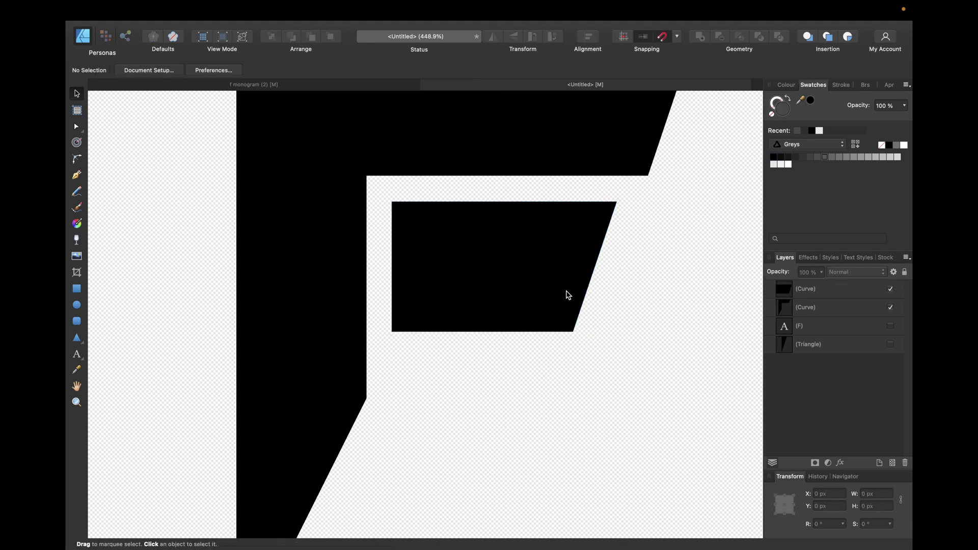
scroll(569, 296, up, 2)
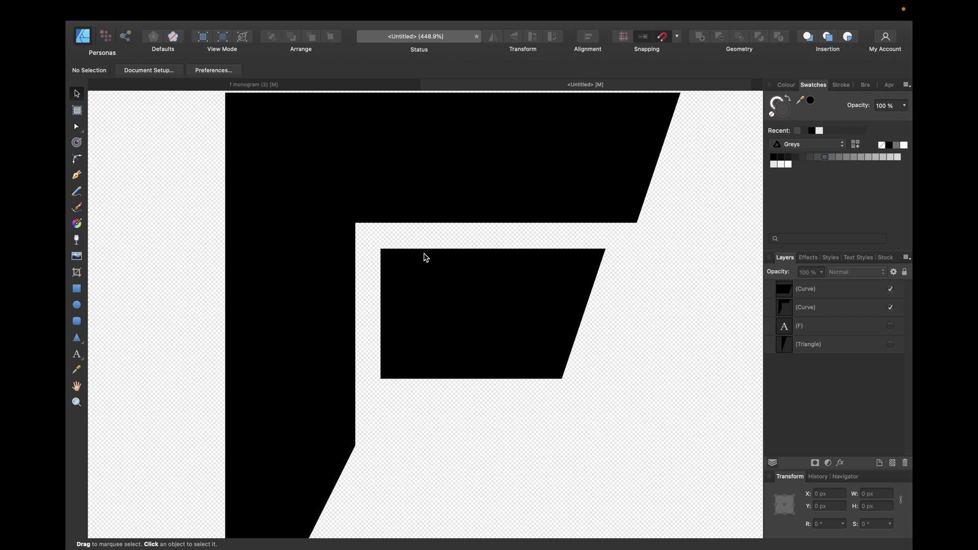
click(426, 268)
click(666, 292)
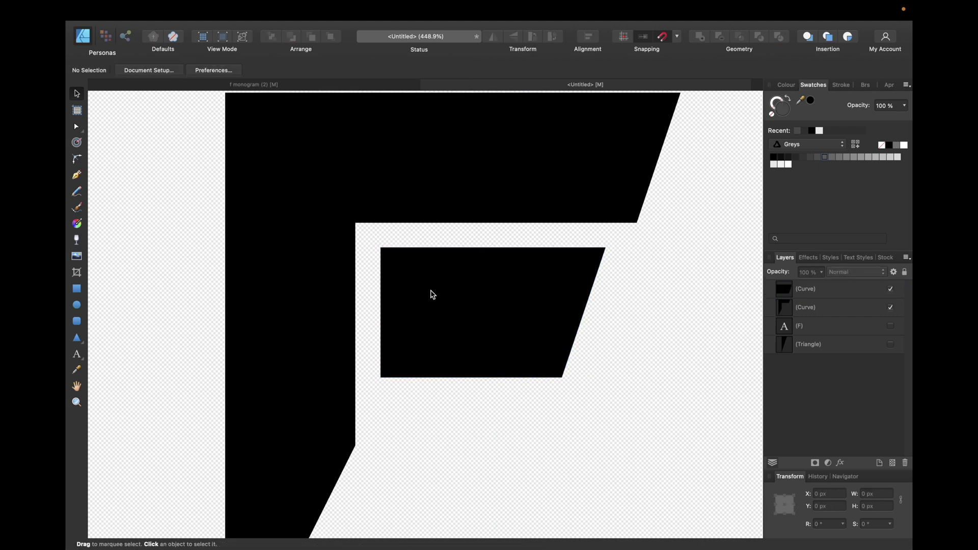
click(326, 195)
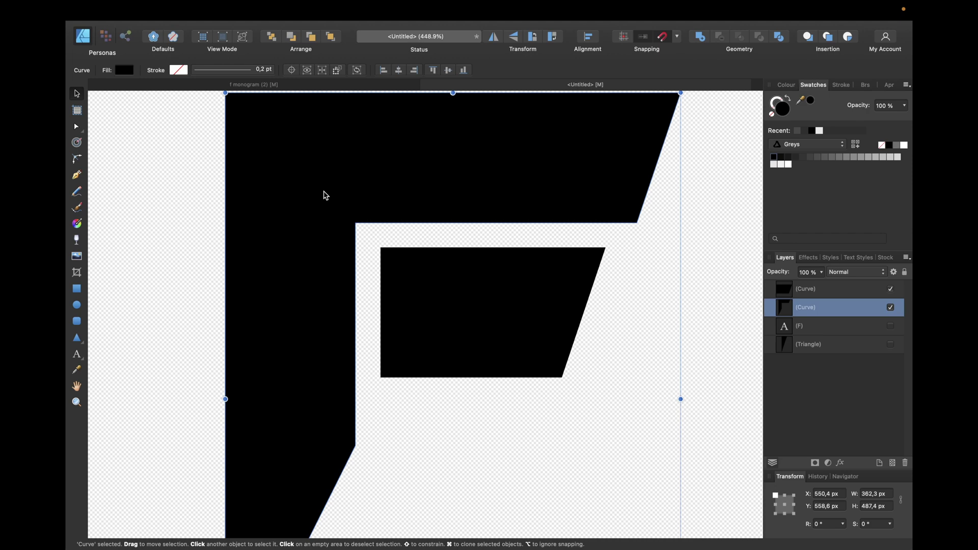
Step: Round the F's inner corner with a 25 px radius using the Corner Tool
scroll(326, 196, down, 3)
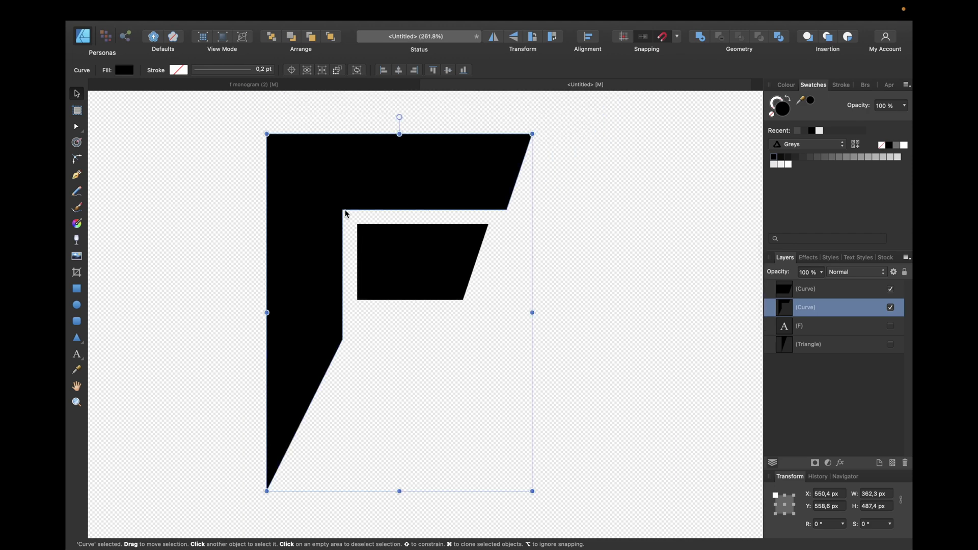
key(c)
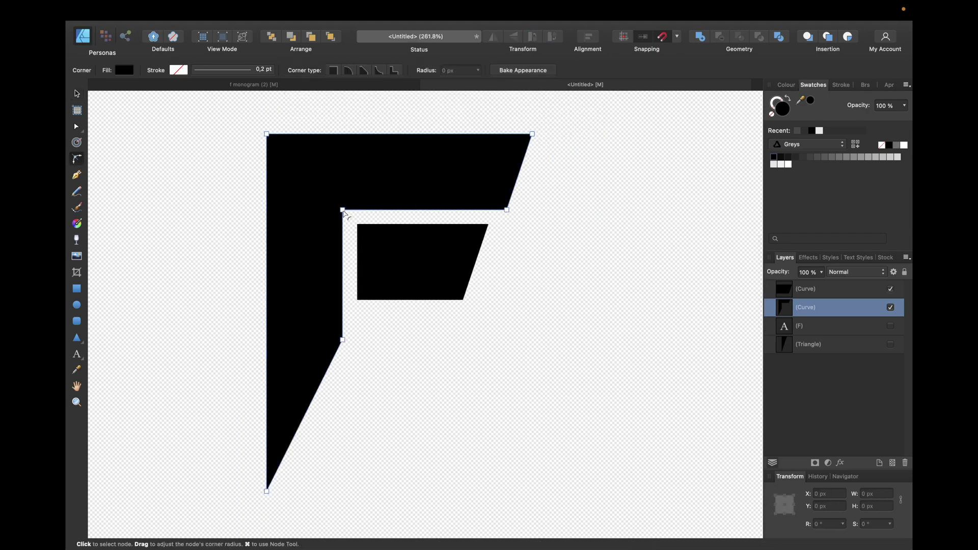
click(342, 210)
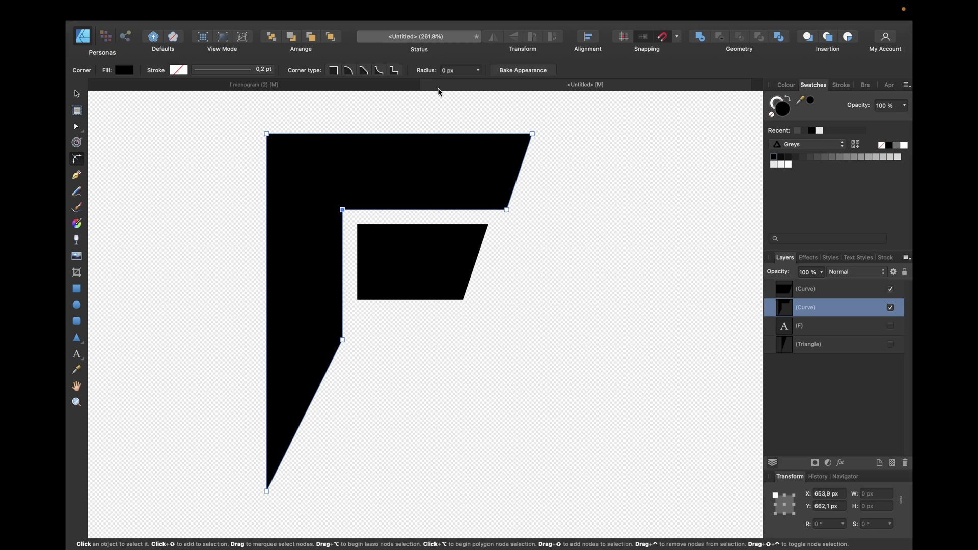
click(444, 71)
text(25)
key(Return)
Step: Round the detached inner bar's top-left corner, settling on a 32 px radius
click(370, 241)
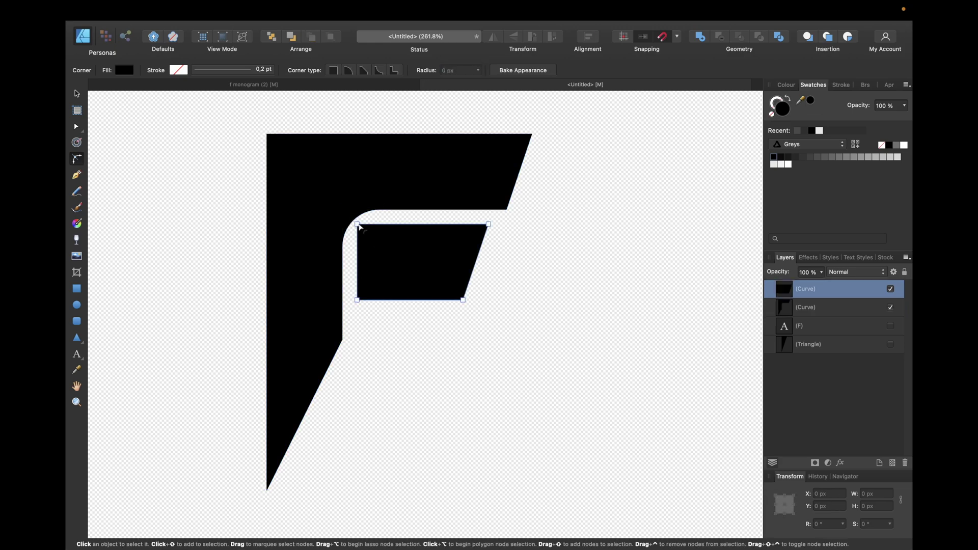
click(357, 225)
click(443, 71)
text(30)
key(Return)
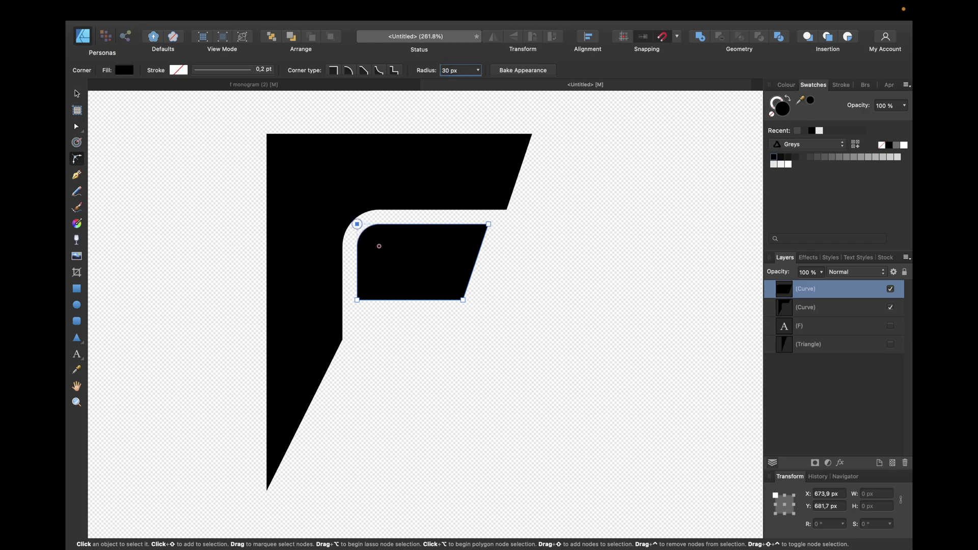
click(443, 71)
text(28)
key(Return)
double_click(442, 70)
text(2)
key(BackSpace)
text(32)
Step: Deselect and reselect the inner bar to check the parallel rounded curves
click(539, 230)
scroll(380, 220, up, 3)
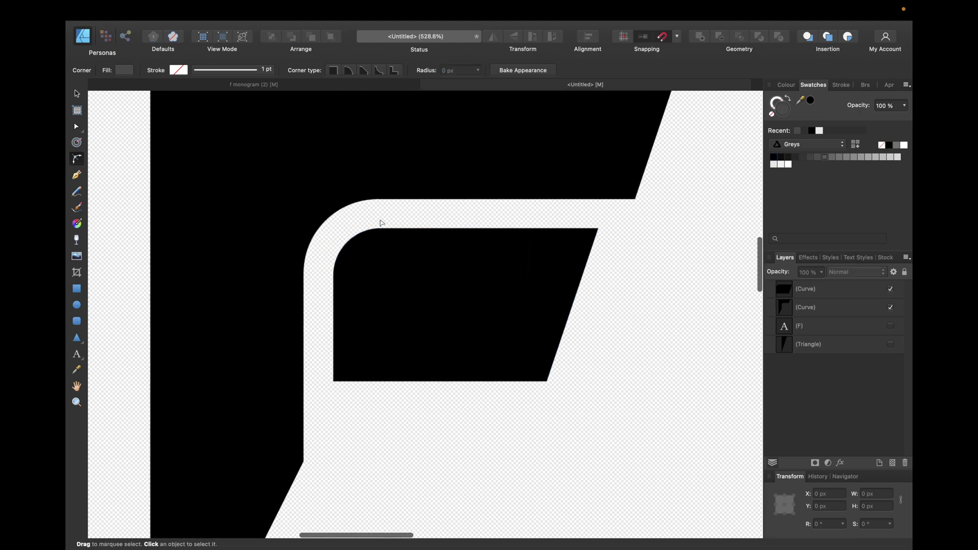
click(334, 226)
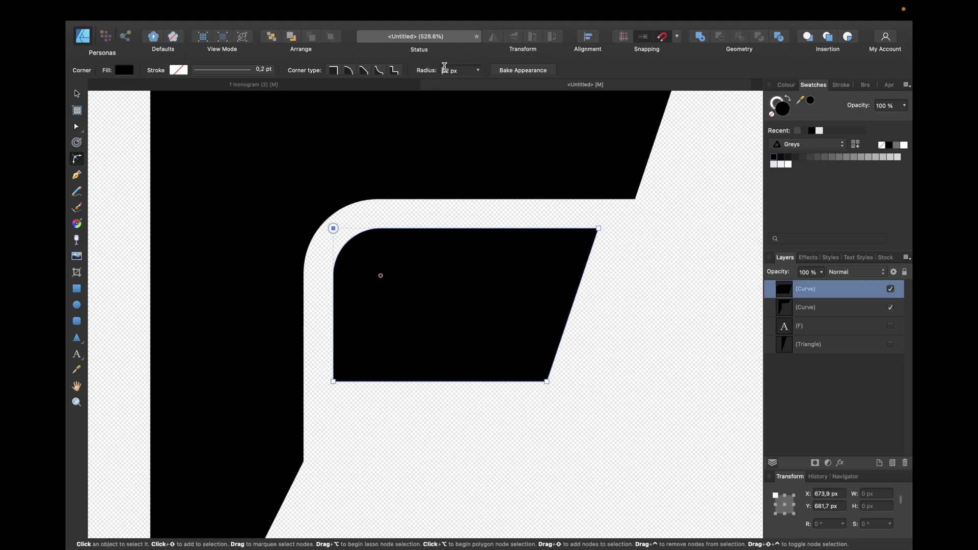
click(639, 288)
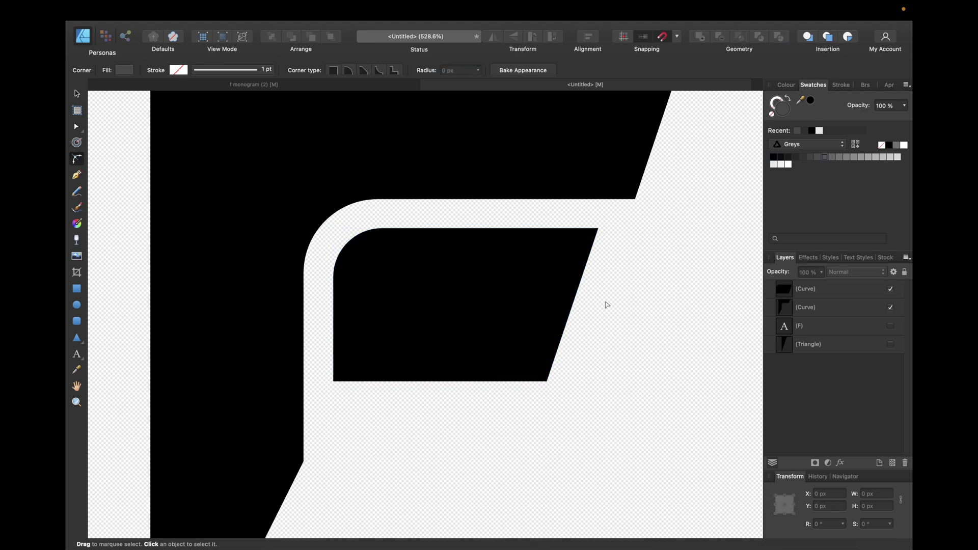
scroll(606, 304, down, 5)
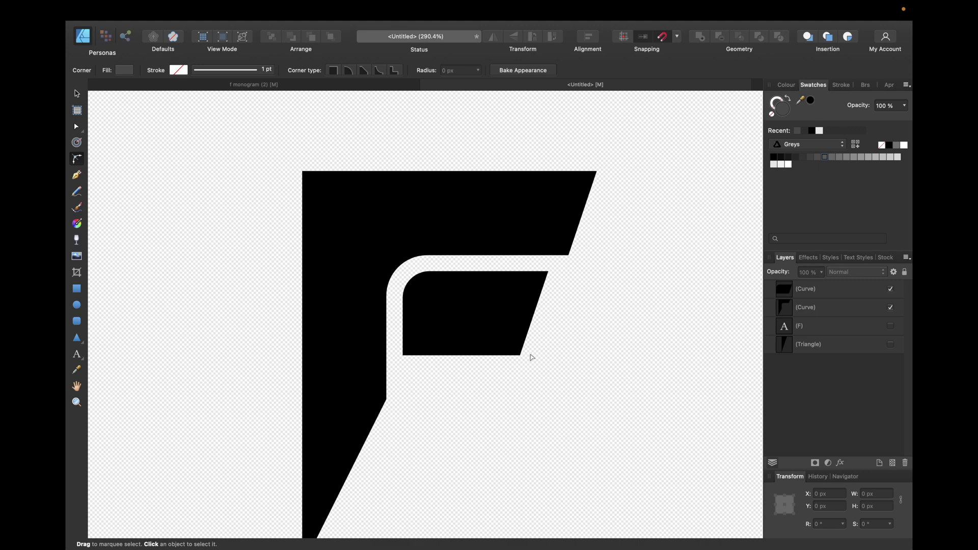
Step: Draw a guide line from the F's top-right corner down past the inner bar
click(77, 173)
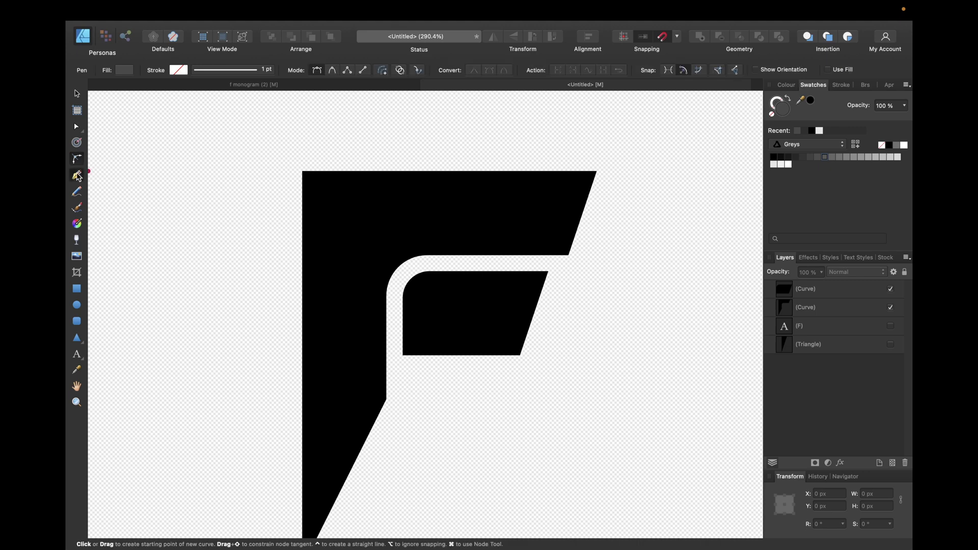
click(597, 172)
click(568, 256)
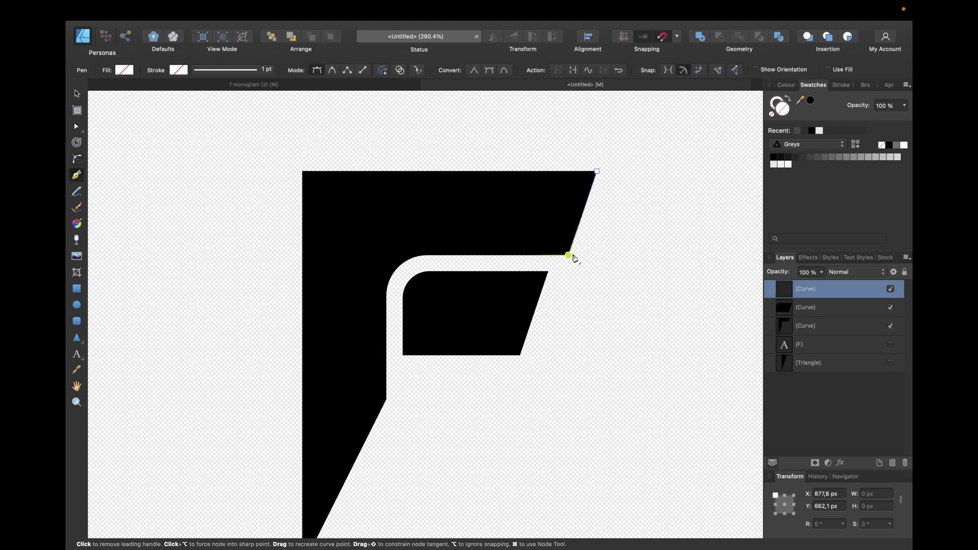
key(v)
drag(568, 255, 516, 410)
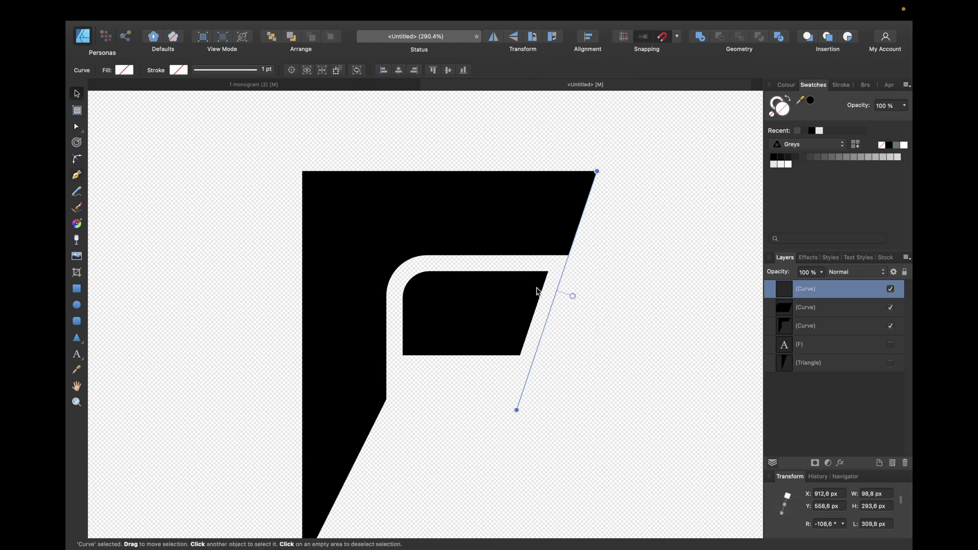
Step: Drag the inner bar's two right-hand nodes further right toward the F's diagonal
click(524, 289)
key(a)
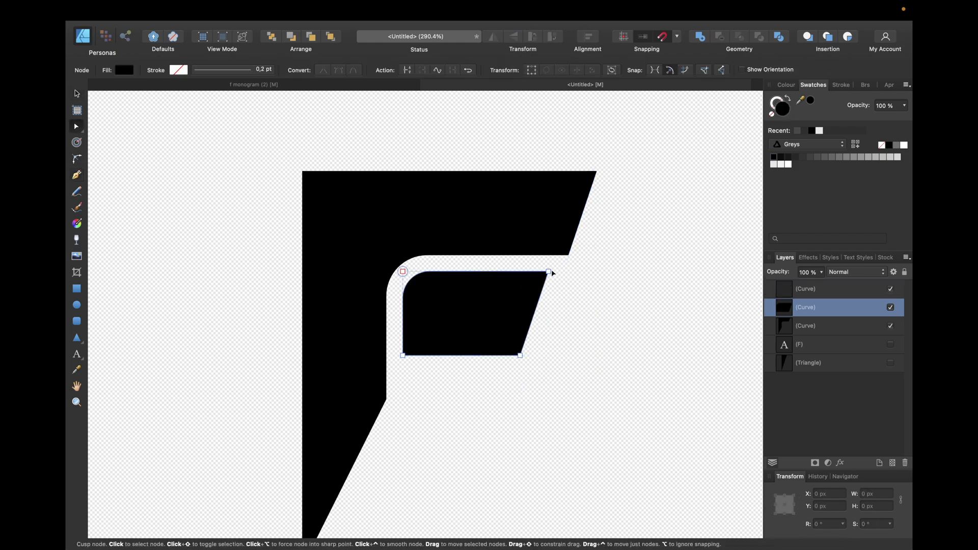
drag(549, 272, 563, 271)
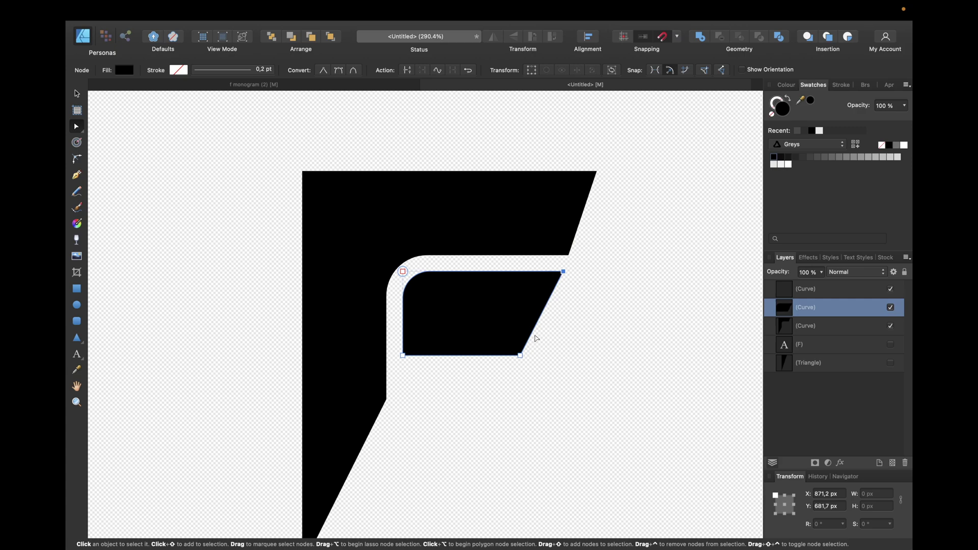
drag(523, 360, 538, 359)
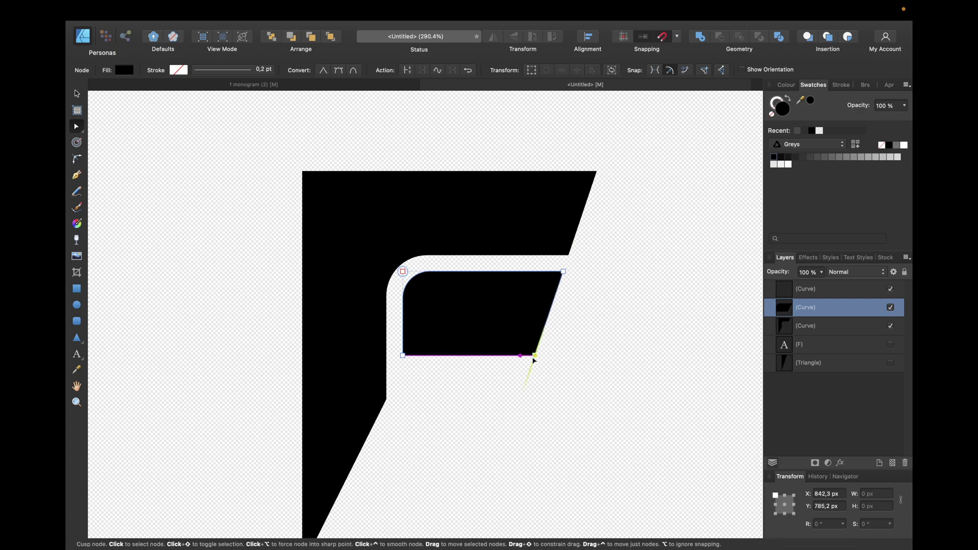
click(587, 341)
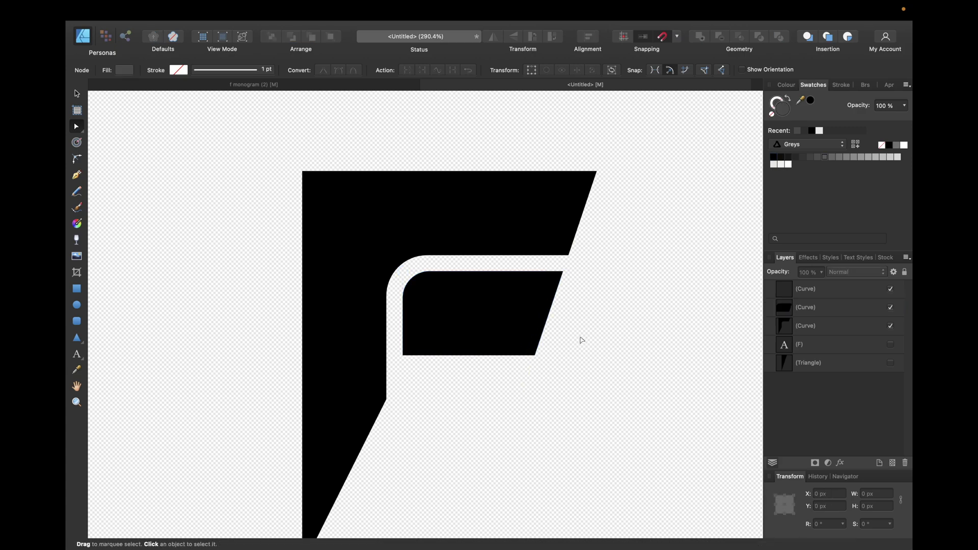
Step: Select the inner bar's two bottom nodes and nudge its bottom edge with Shift+arrows
scroll(505, 329, up, 3)
scroll(505, 332, down, 3)
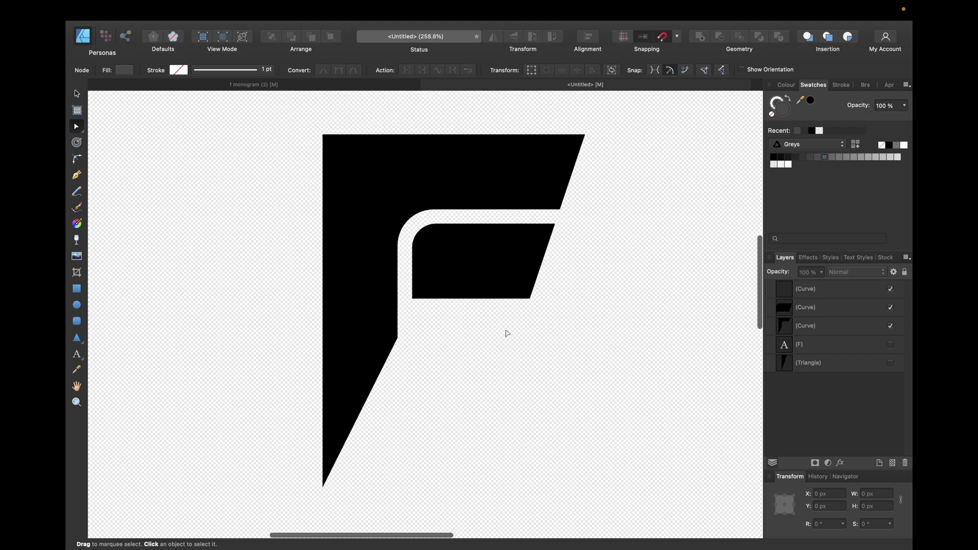
click(467, 286)
drag(403, 291, 547, 330)
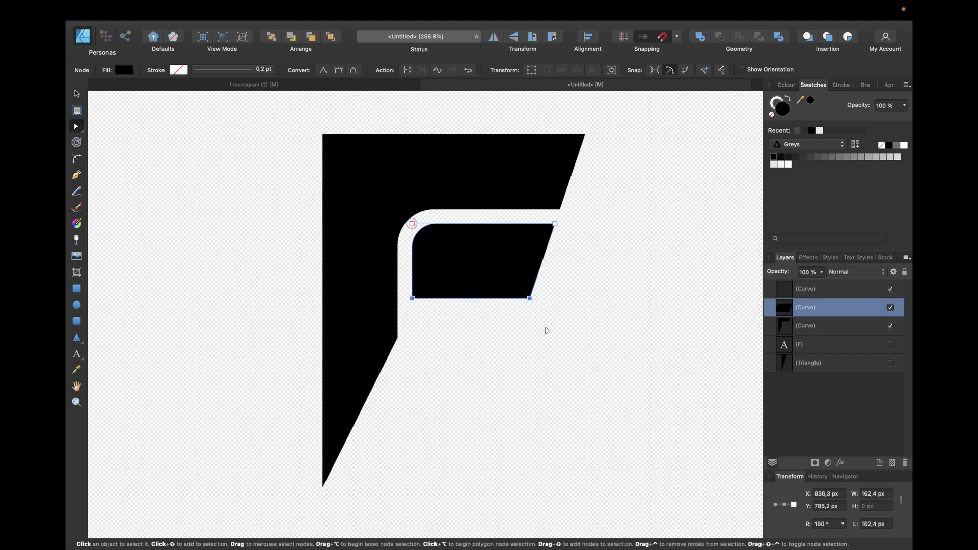
key(shift+Down)
key(shift+Down)
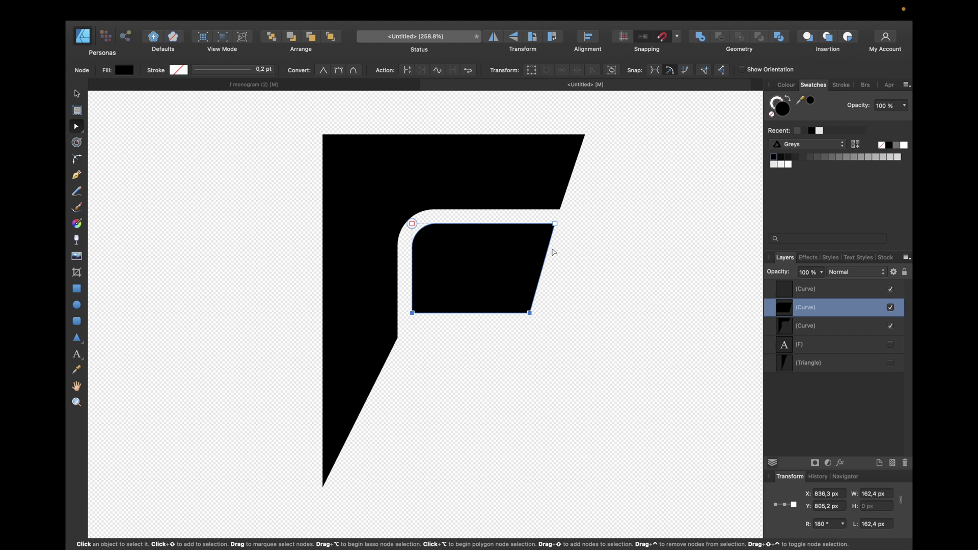
key(shift+Up)
key(shift+Up)
click(606, 252)
Step: Try rounding the F's top-right corner with the Corner Tool, then undo it
scroll(607, 253, down, 5)
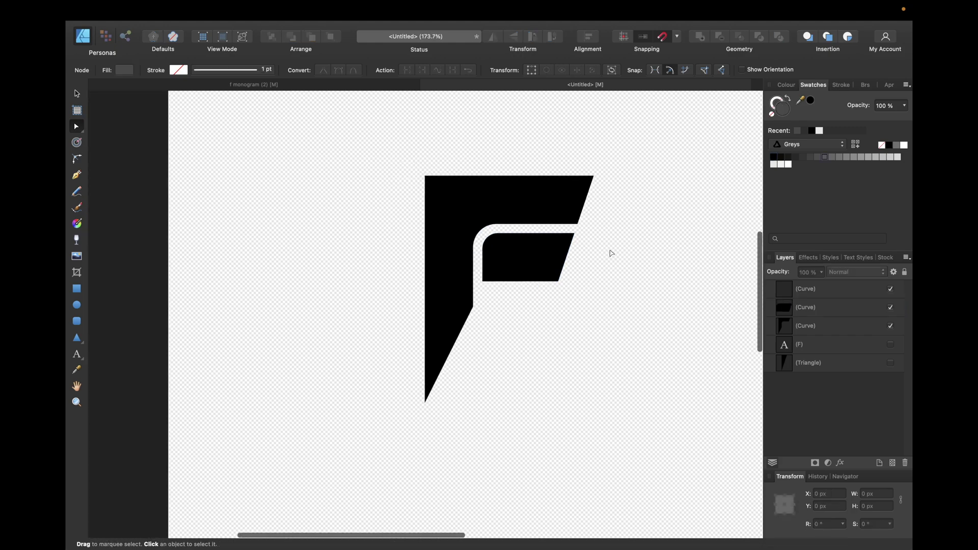
scroll(576, 235, right, 3)
scroll(481, 230, up, 5)
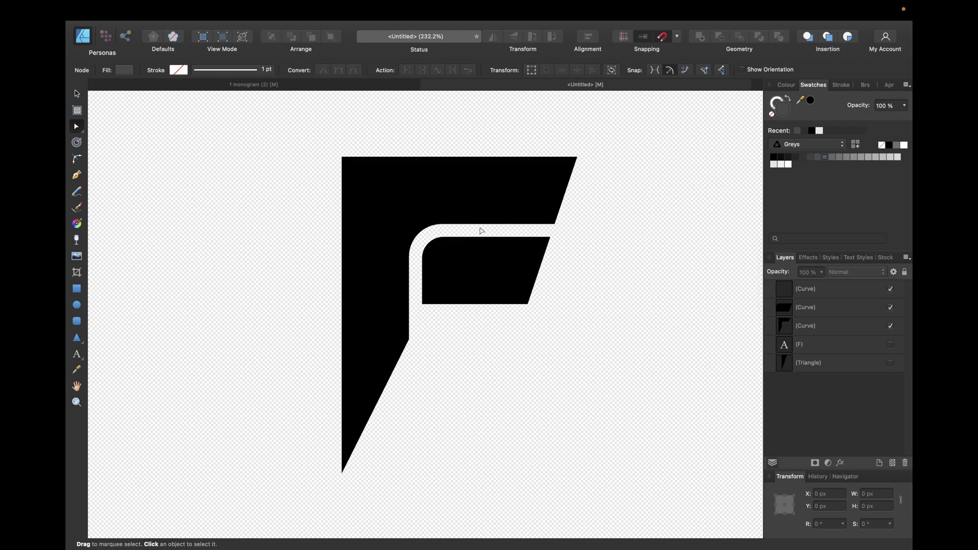
click(534, 185)
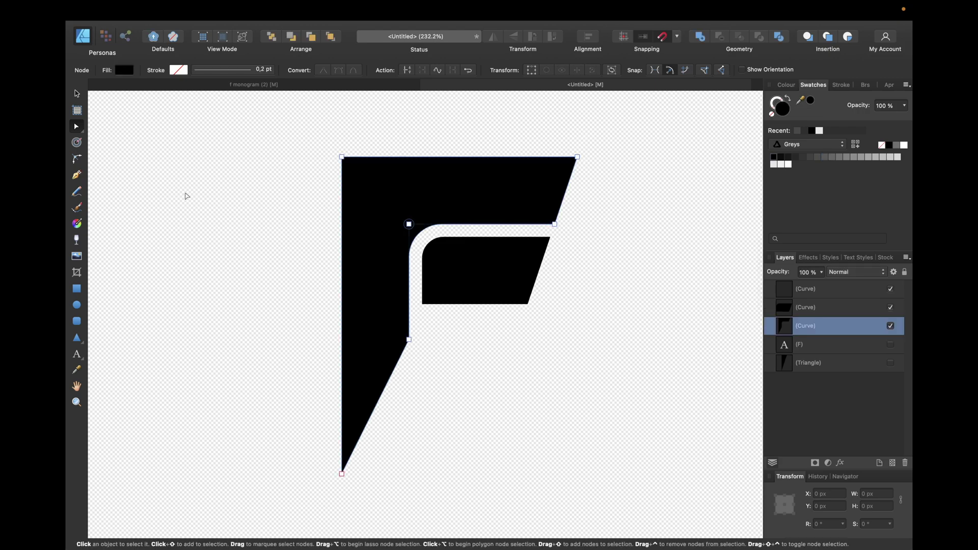
click(78, 160)
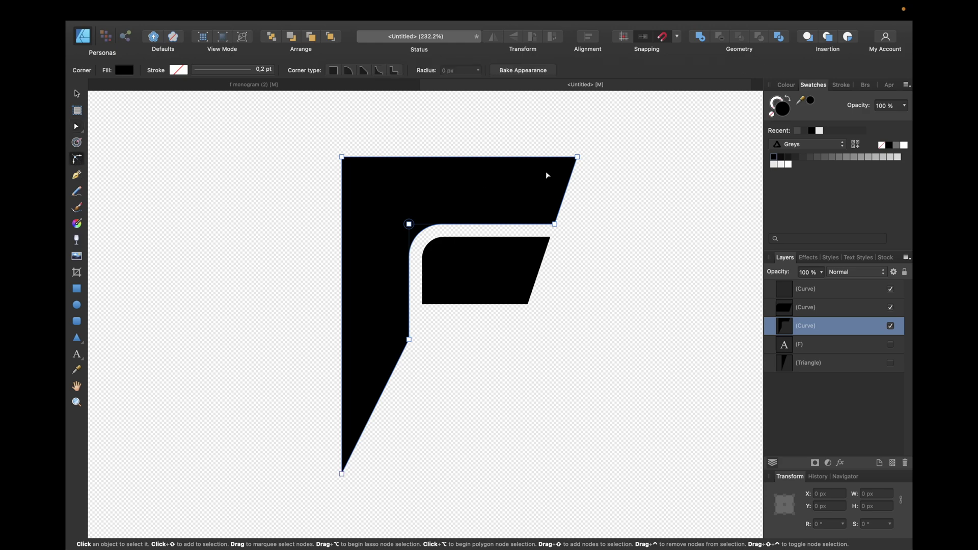
drag(559, 167, 461, 190)
click(716, 171)
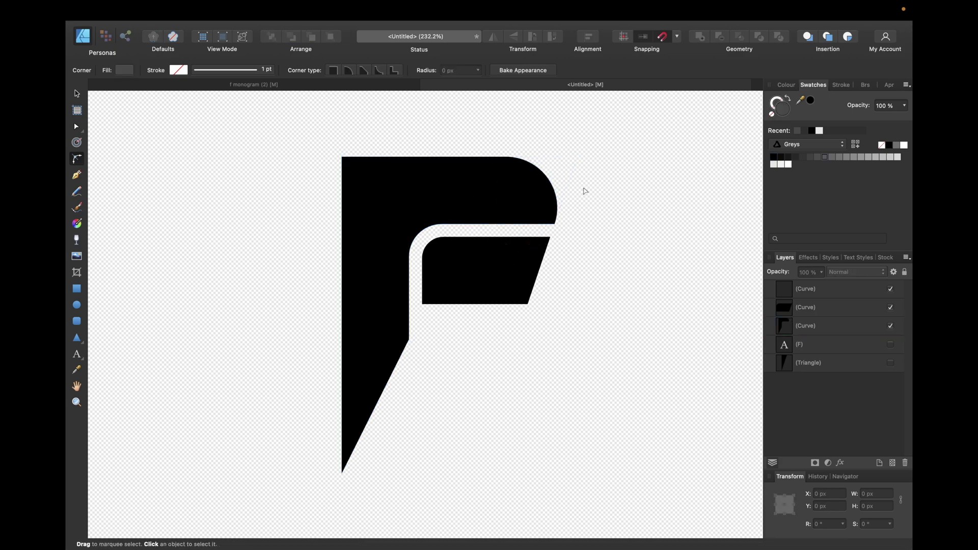
click(398, 176)
click(342, 157)
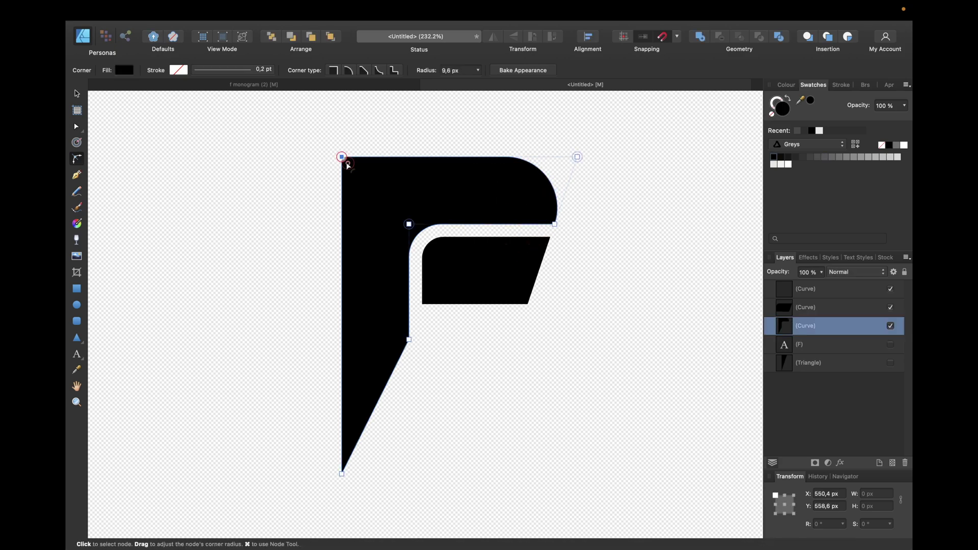
key(super+z)
key(super+z)
key(super+z)
key(super+z)
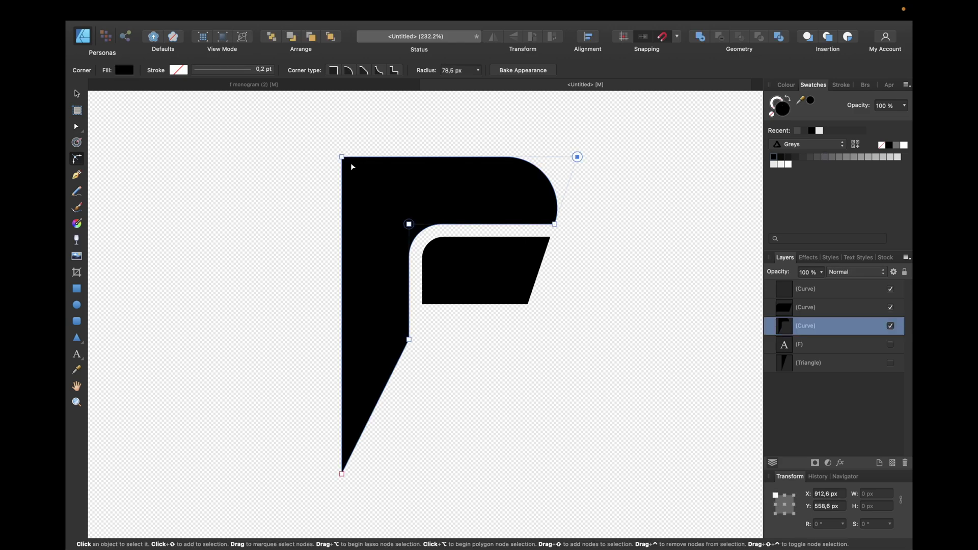
Step: Check the F's sharp top-right corner, then bring up the 'f monogram (2)' reference document
click(578, 158)
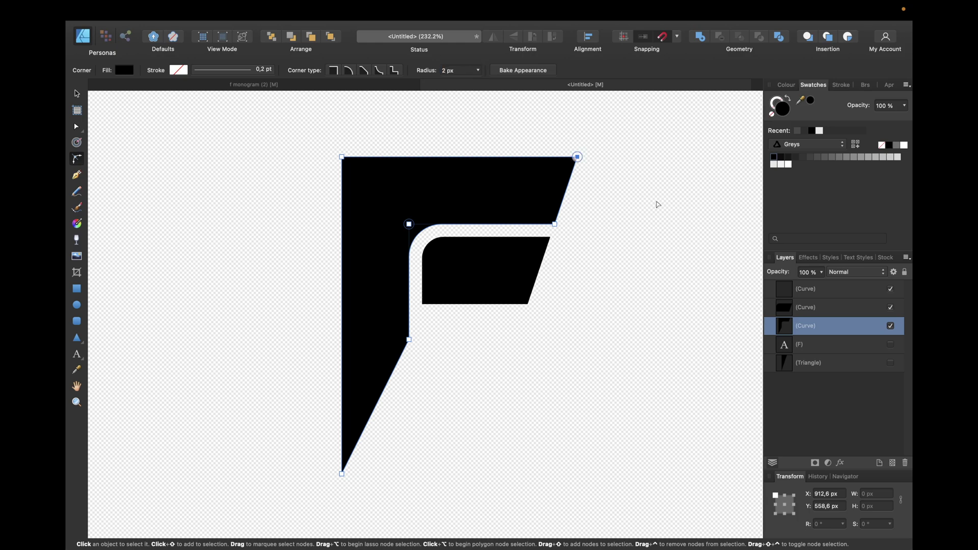
click(636, 204)
scroll(596, 166, up, 10)
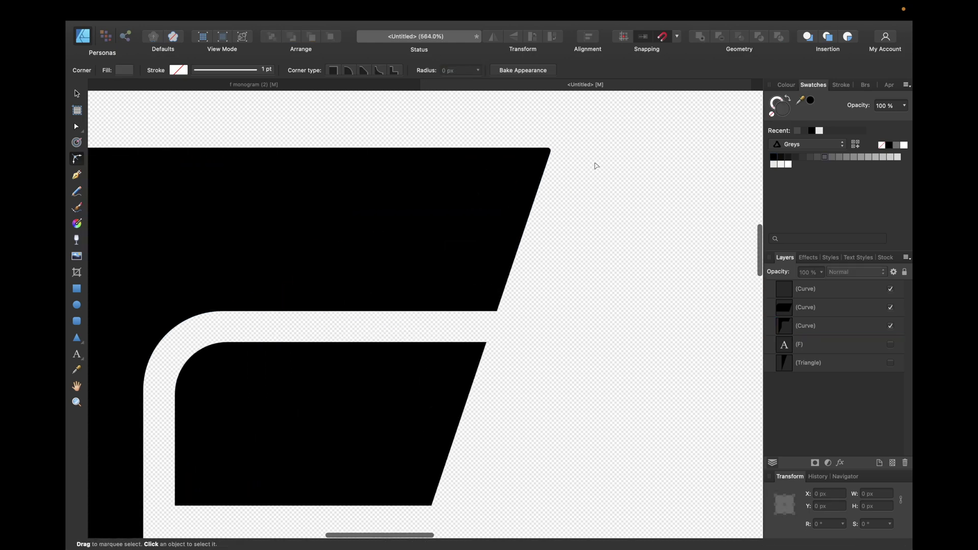
scroll(494, 266, up, 3)
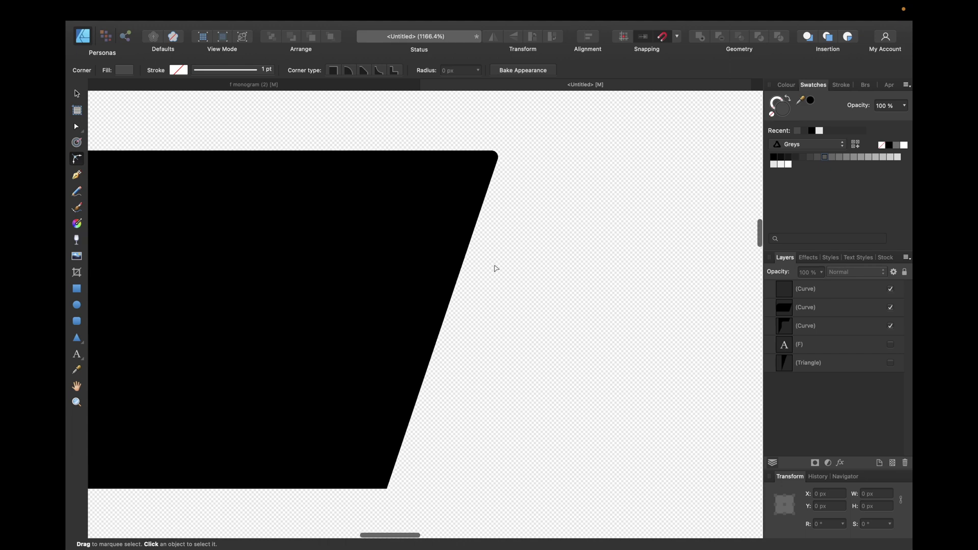
scroll(476, 239, down, 10)
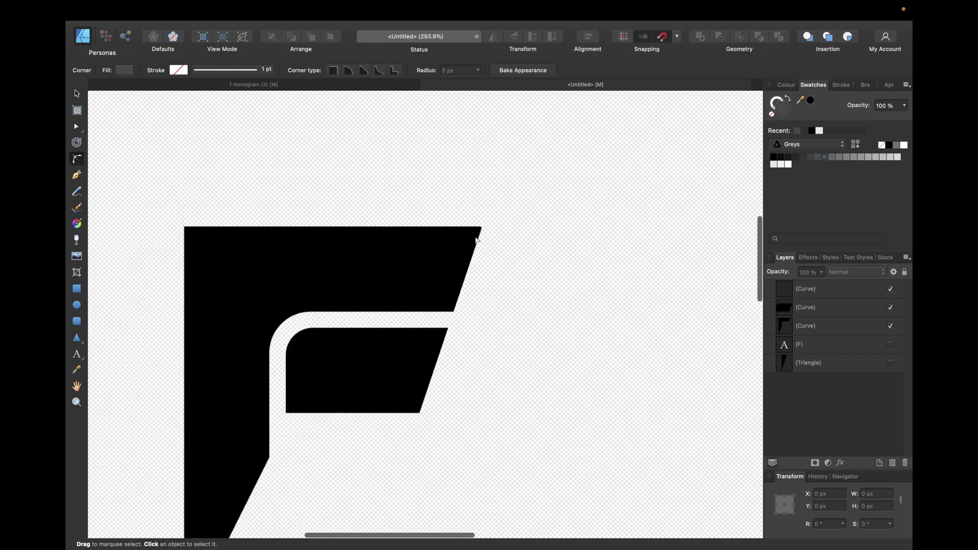
scroll(476, 240, down, 2)
scroll(477, 239, left, 1)
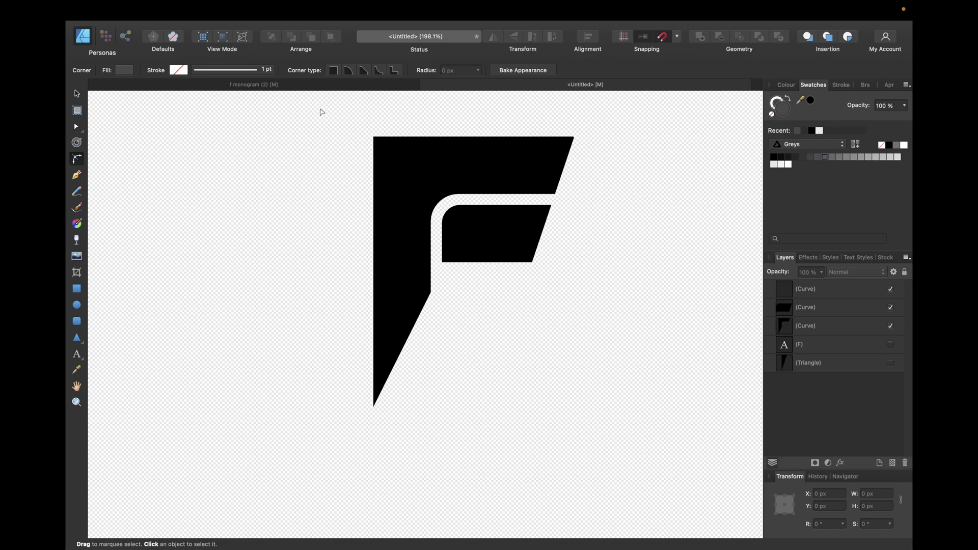
click(258, 85)
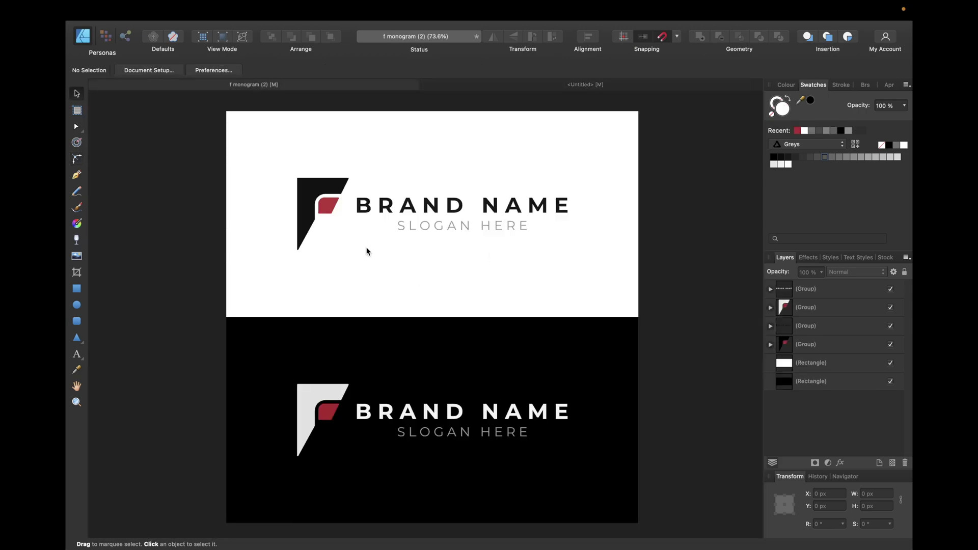
Step: In the Untitled document, fill the detached inner bar with red #CA4848 via the Colour Chooser
click(508, 86)
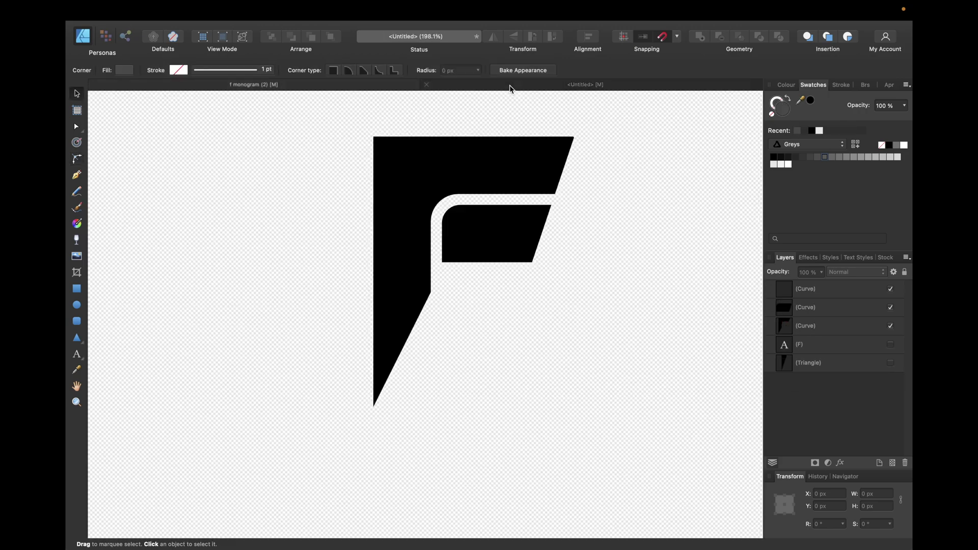
click(493, 218)
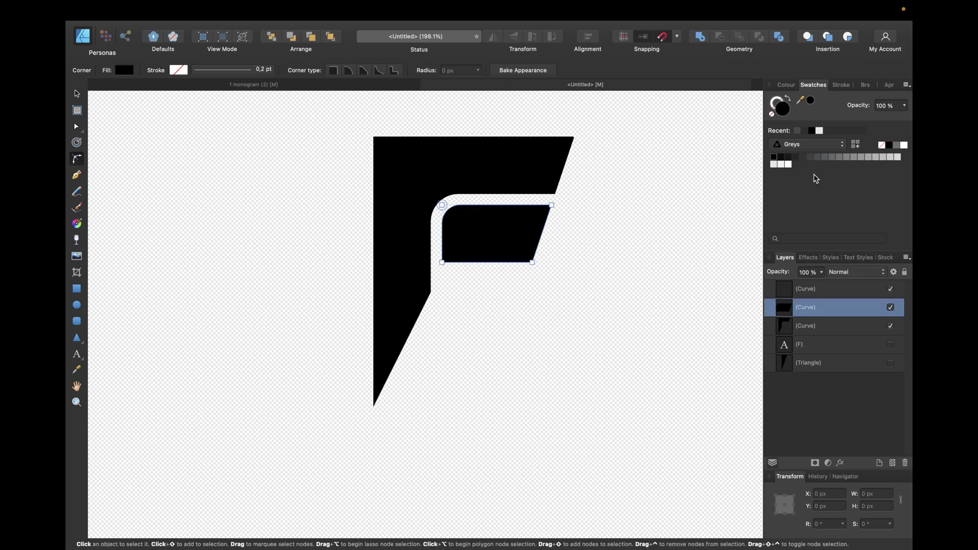
click(822, 146)
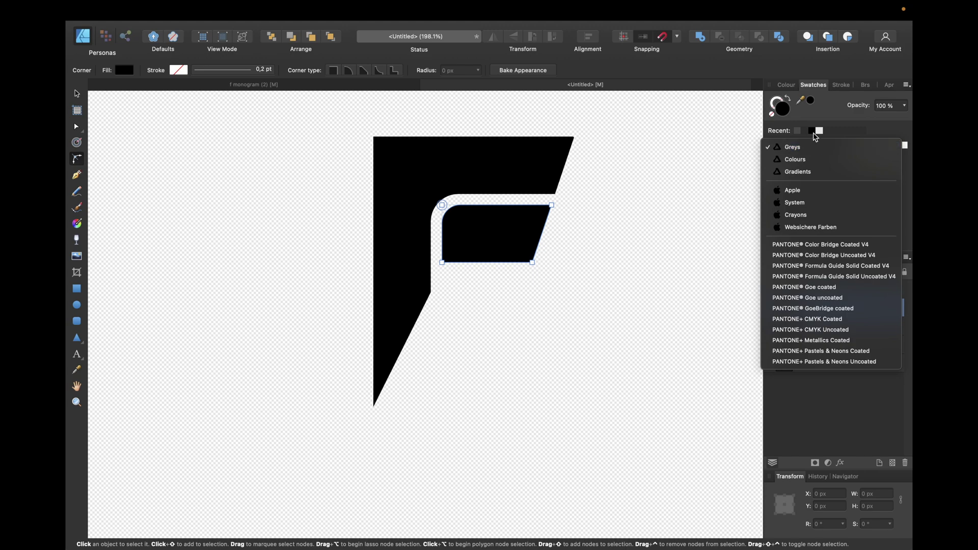
click(787, 122)
double_click(782, 110)
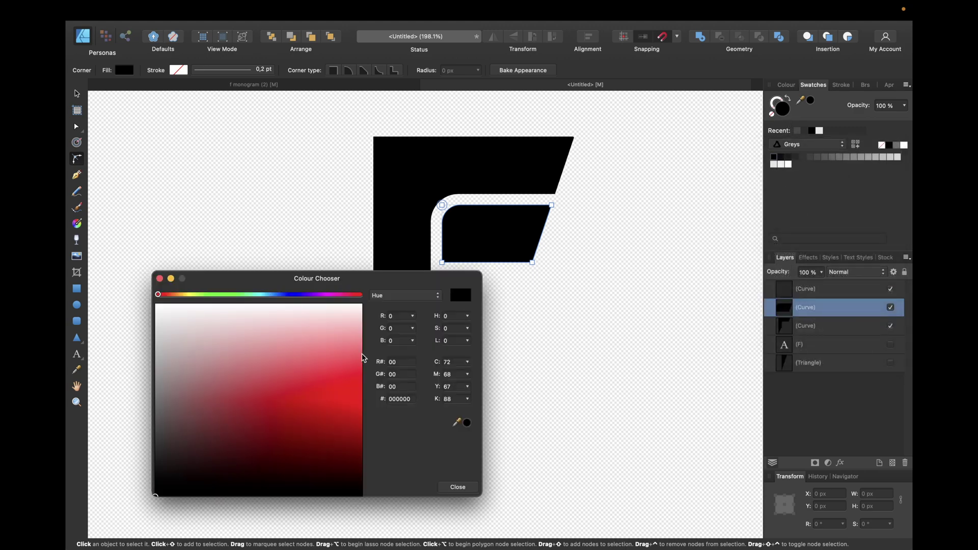
drag(312, 386, 270, 393)
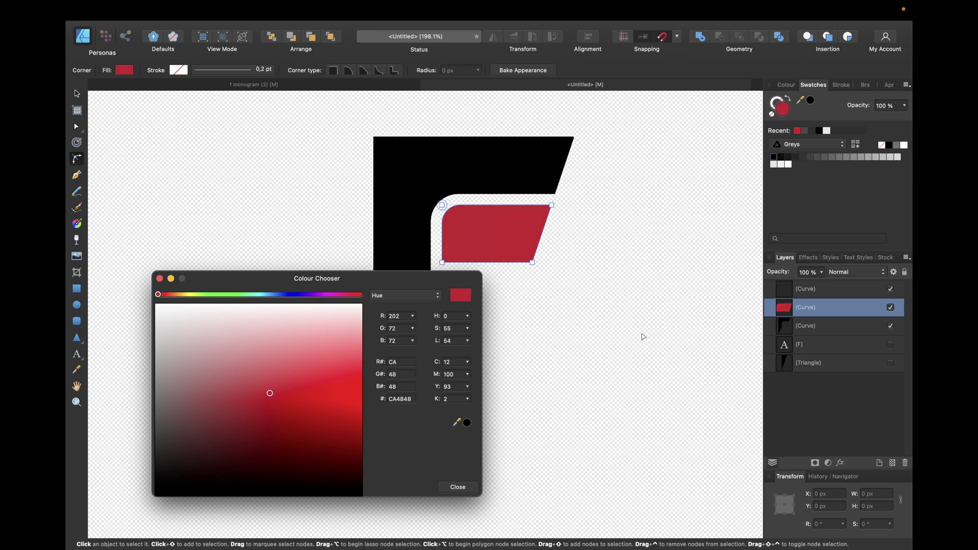
click(159, 279)
click(248, 235)
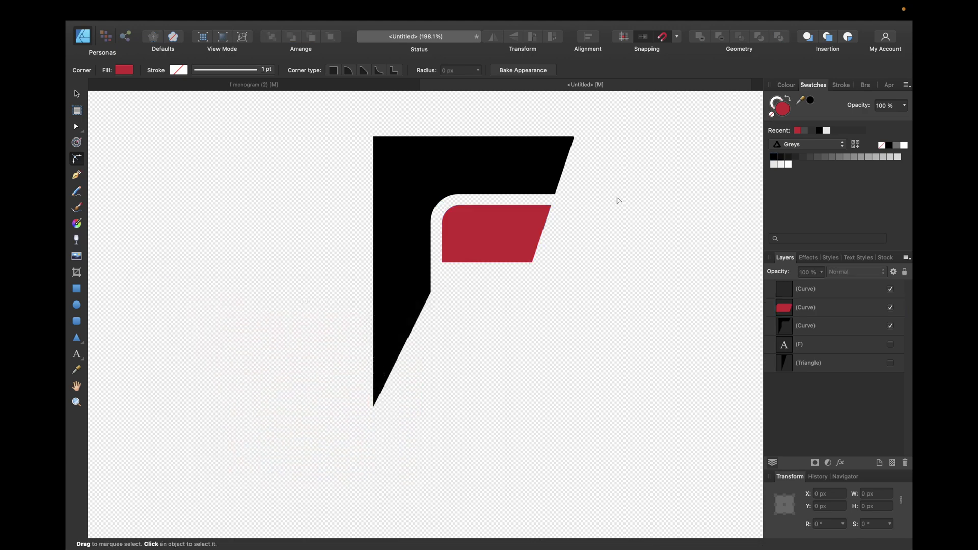
scroll(442, 267, down, 5)
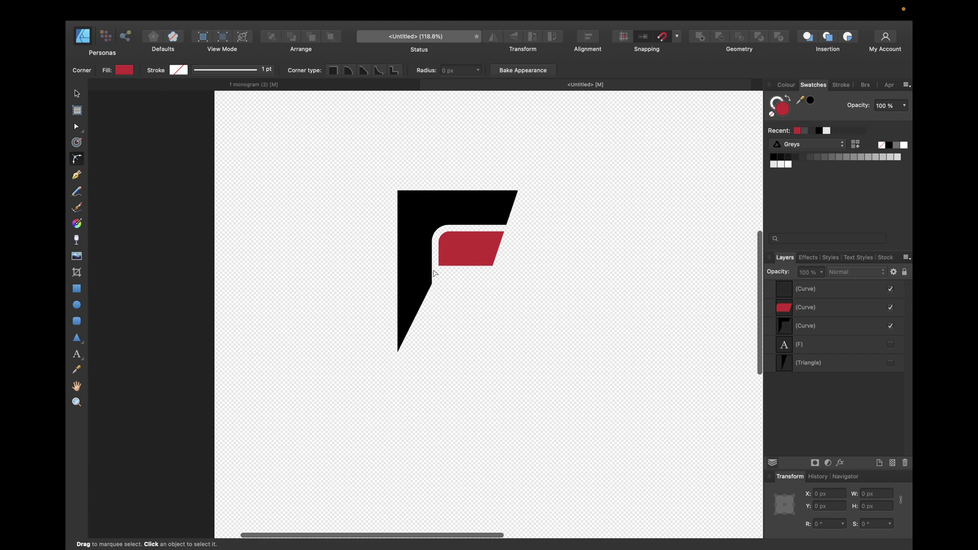
key(v)
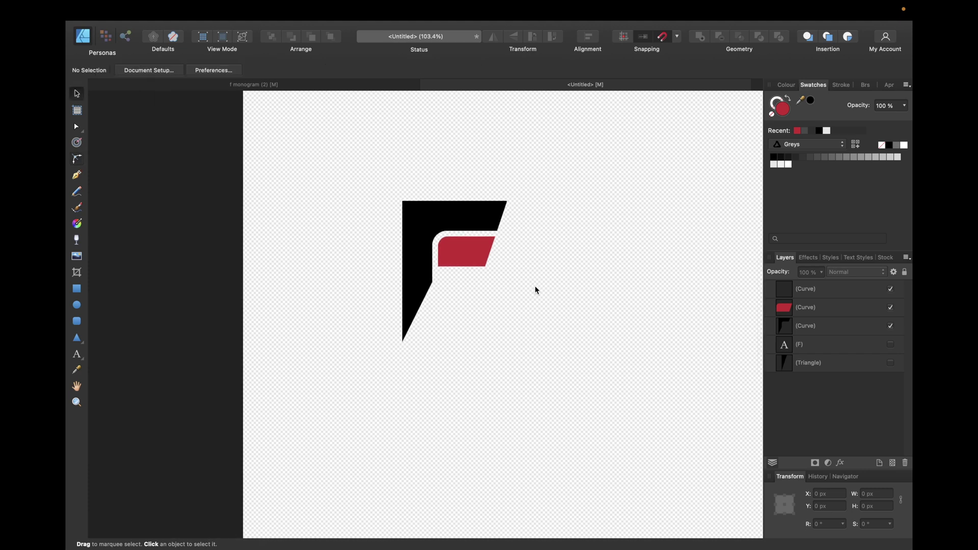